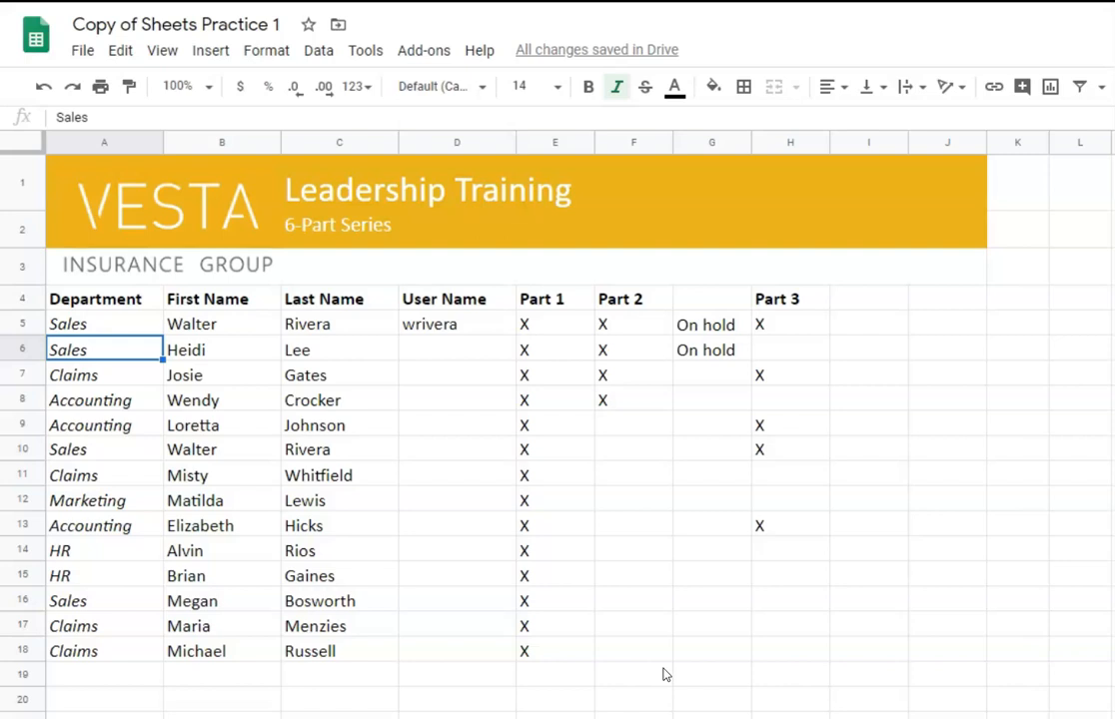
{"action": "left_click", "coordinate": [429, 352]}
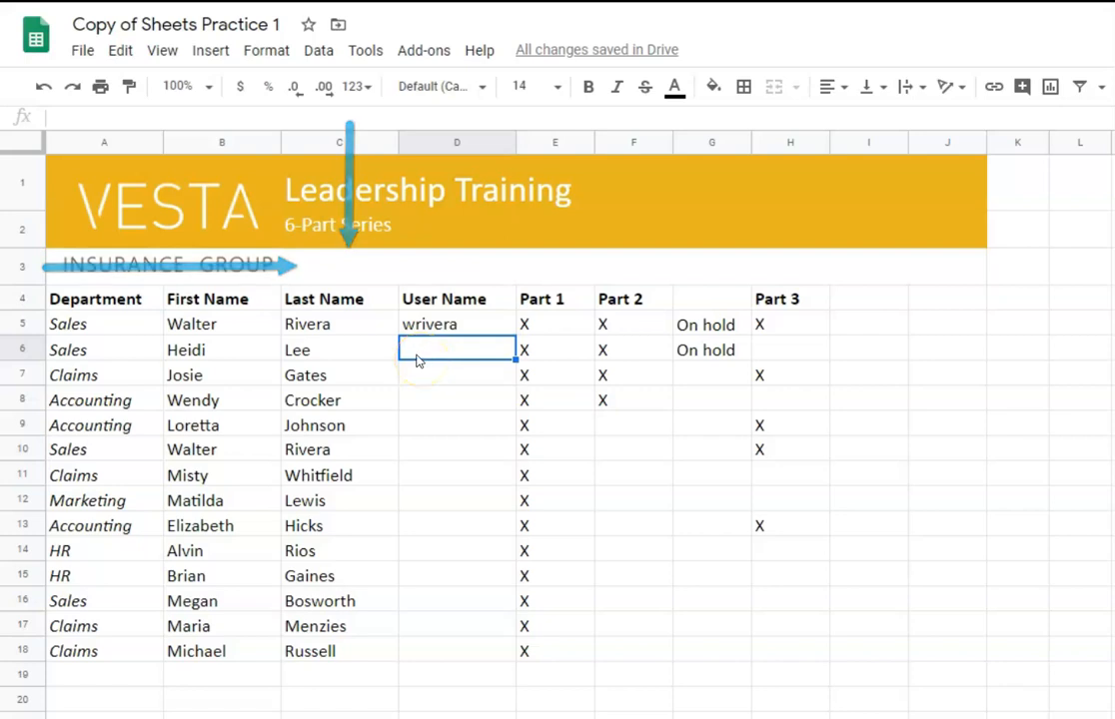
{"action": "left_click", "coordinate": [436, 391]}
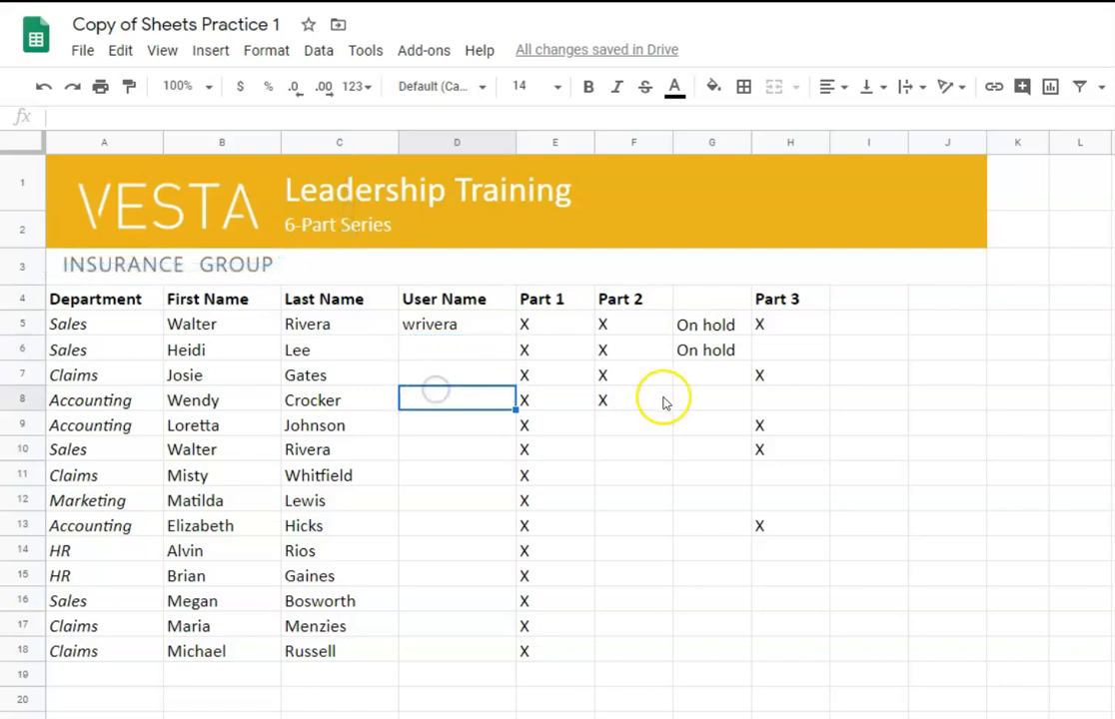
{"action": "left_click", "coordinate": [604, 399]}
{"action": "left_click", "coordinate": [323, 435]}
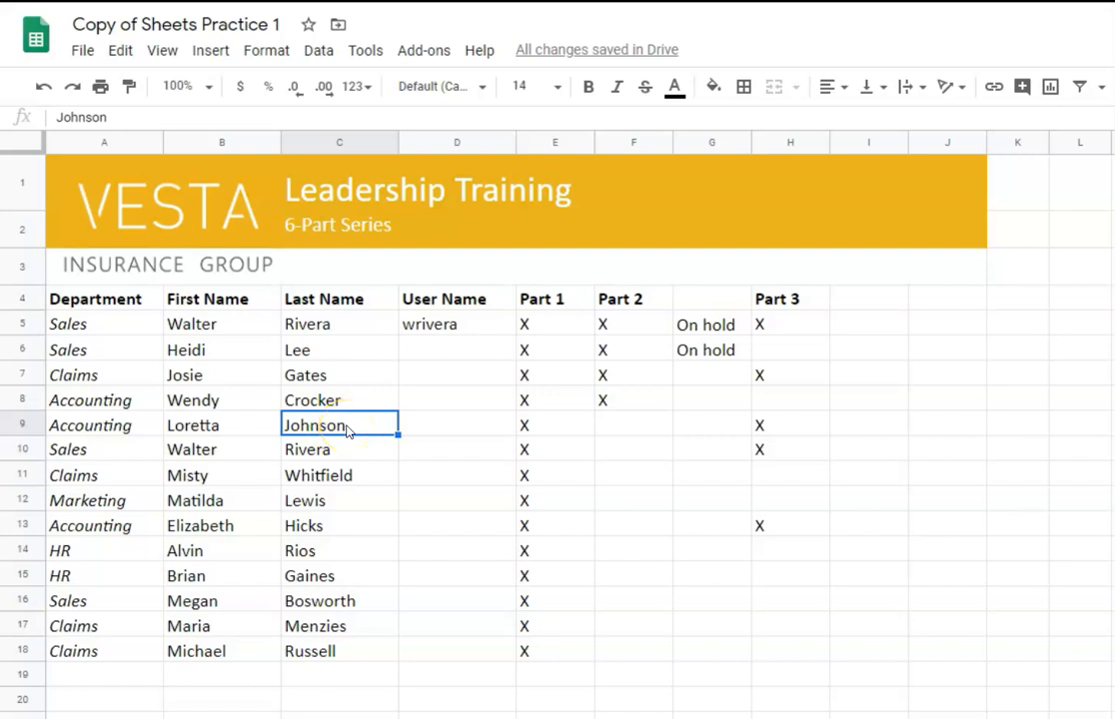
{"action": "key", "text": "Left"}
{"action": "key", "text": "Left"}
{"action": "key", "text": "Down"}
{"action": "key", "text": "Down"}
{"action": "key", "text": "Down"}
{"action": "key", "text": "Right"}
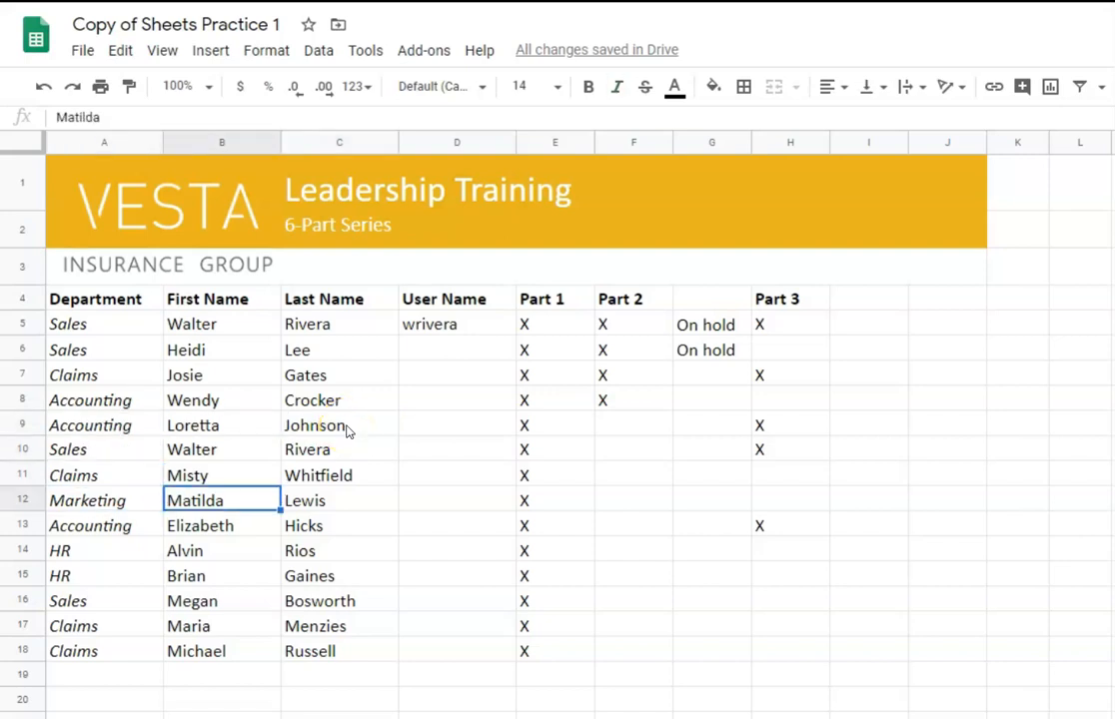
{"action": "key", "text": "Right"}
{"action": "key", "text": "Up"}
{"action": "key", "text": "Up"}
{"action": "key", "text": "Up"}
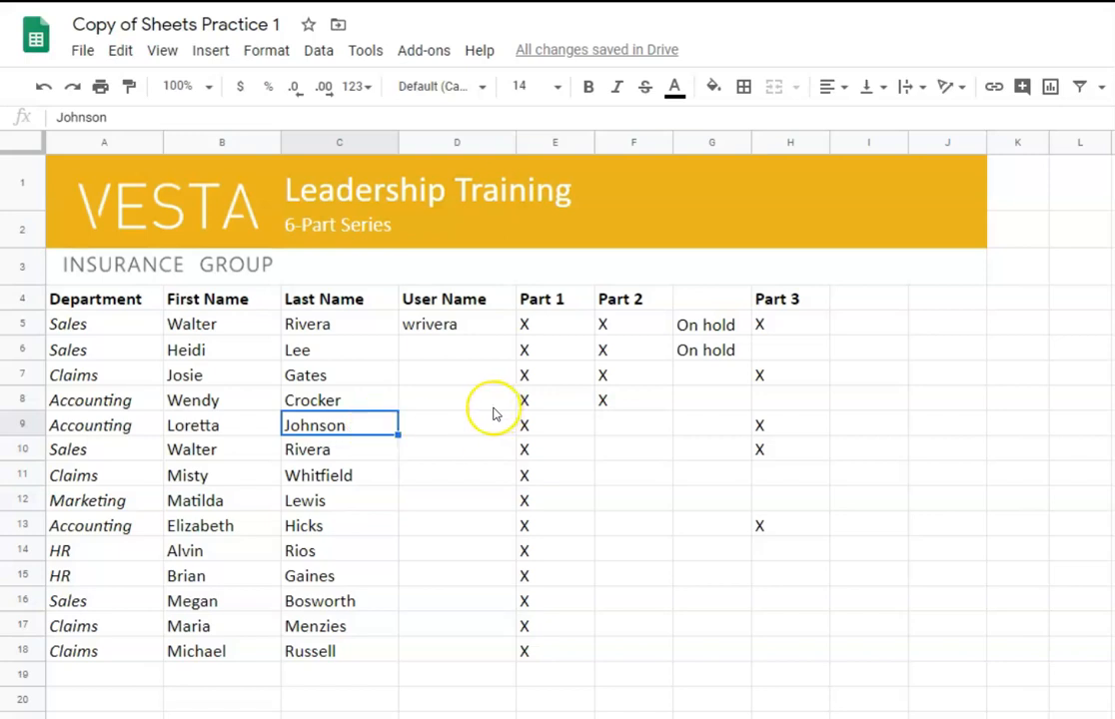
- Open the empty User Name cell D6 for editing
{"action": "left_click", "coordinate": [460, 353]}
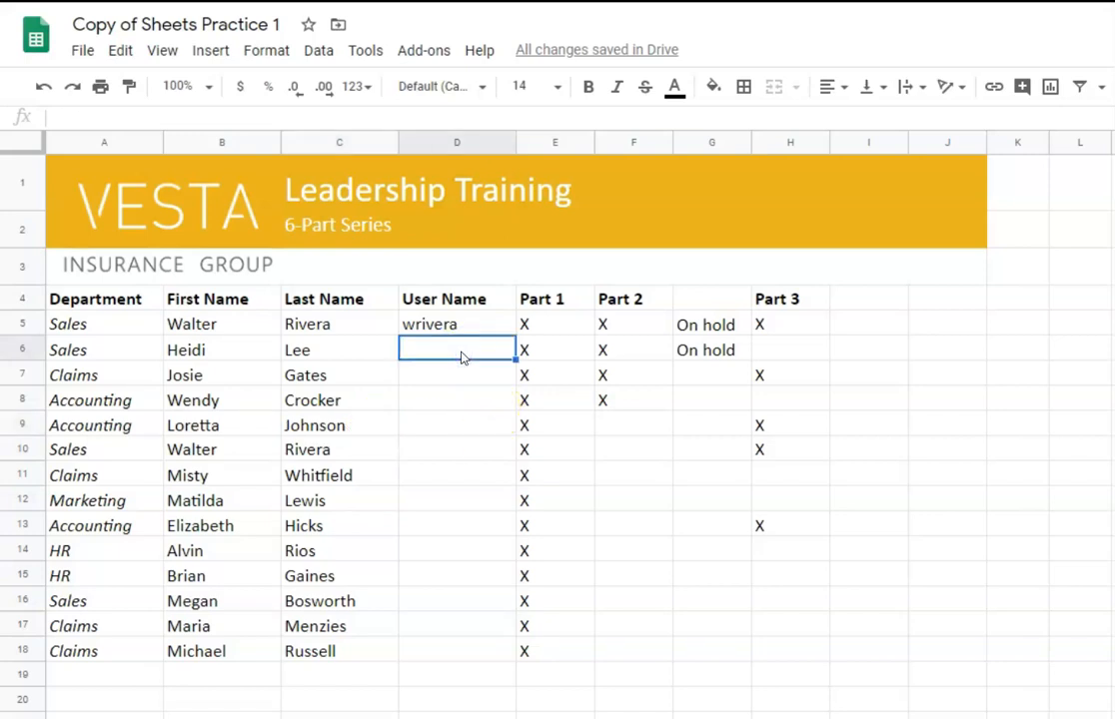
{"action": "double_click", "coordinate": [462, 351]}
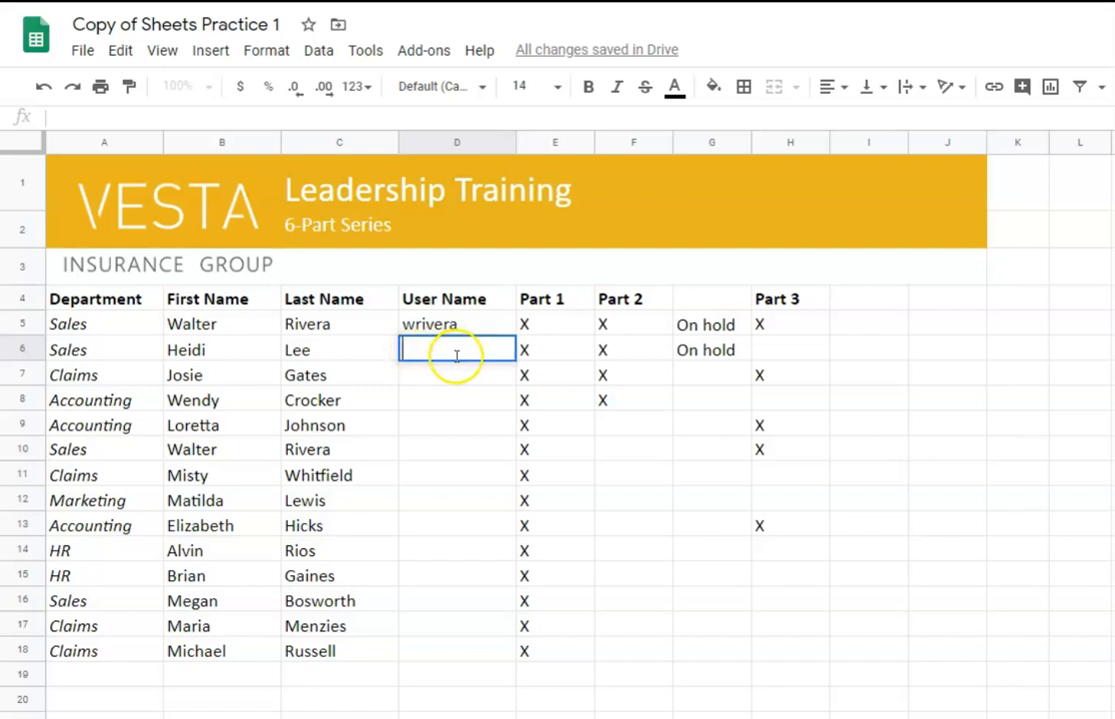
{"action": "left_click", "coordinate": [55, 114]}
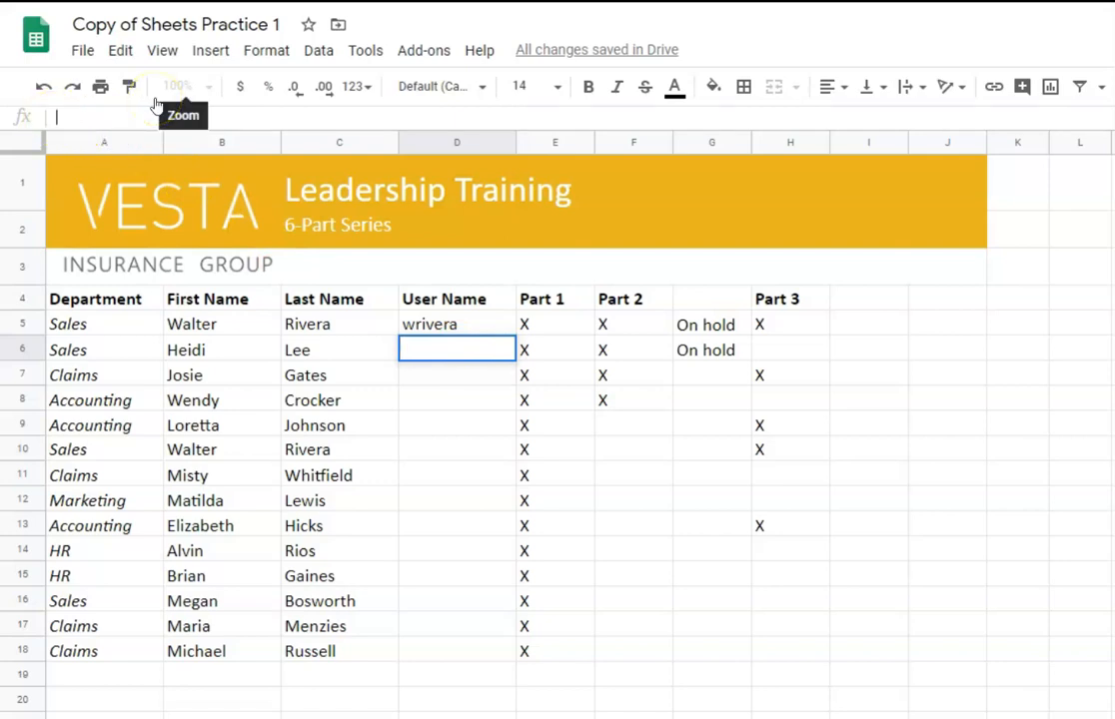
{"action": "left_click", "coordinate": [202, 349]}
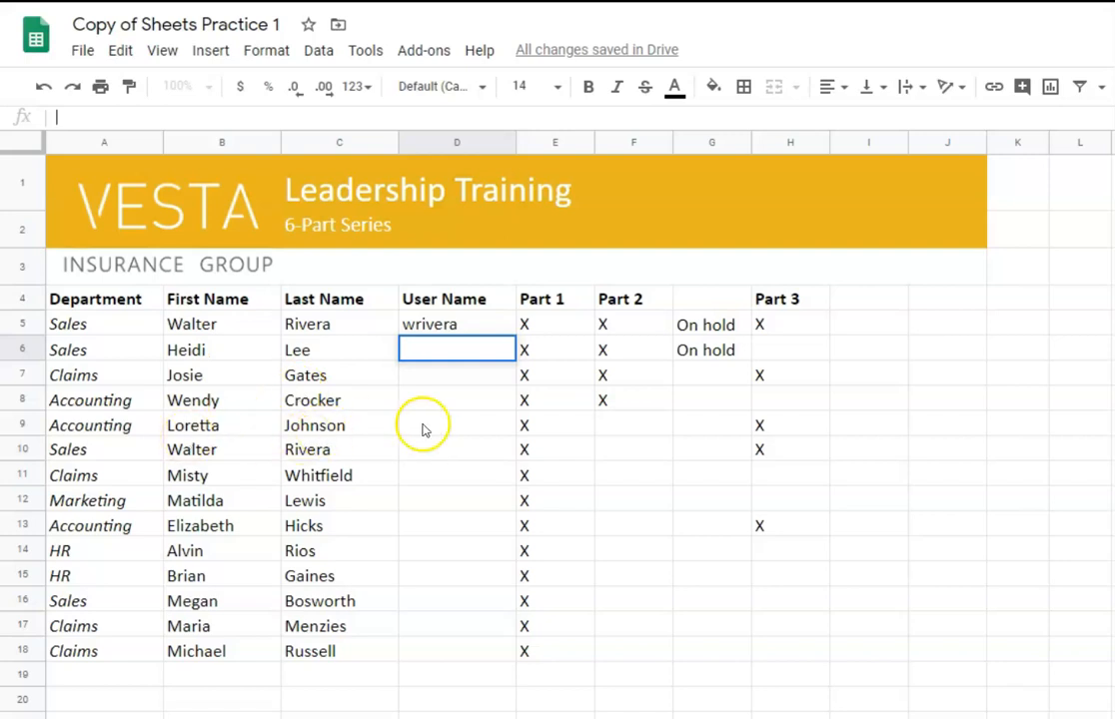
- Enter x in cell F9 under Part 2 and correct it to an uppercase X
{"action": "left_click", "coordinate": [619, 434]}
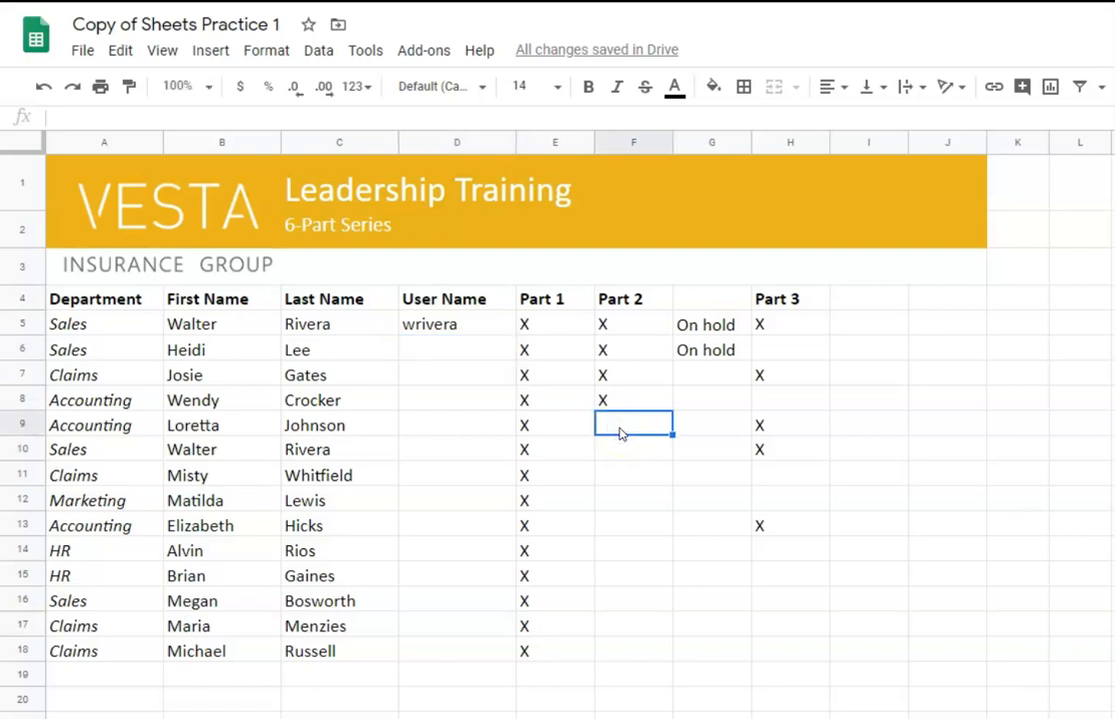
{"action": "type", "text": "x"}
{"action": "left_click", "coordinate": [637, 443]}
{"action": "left_click", "coordinate": [648, 433]}
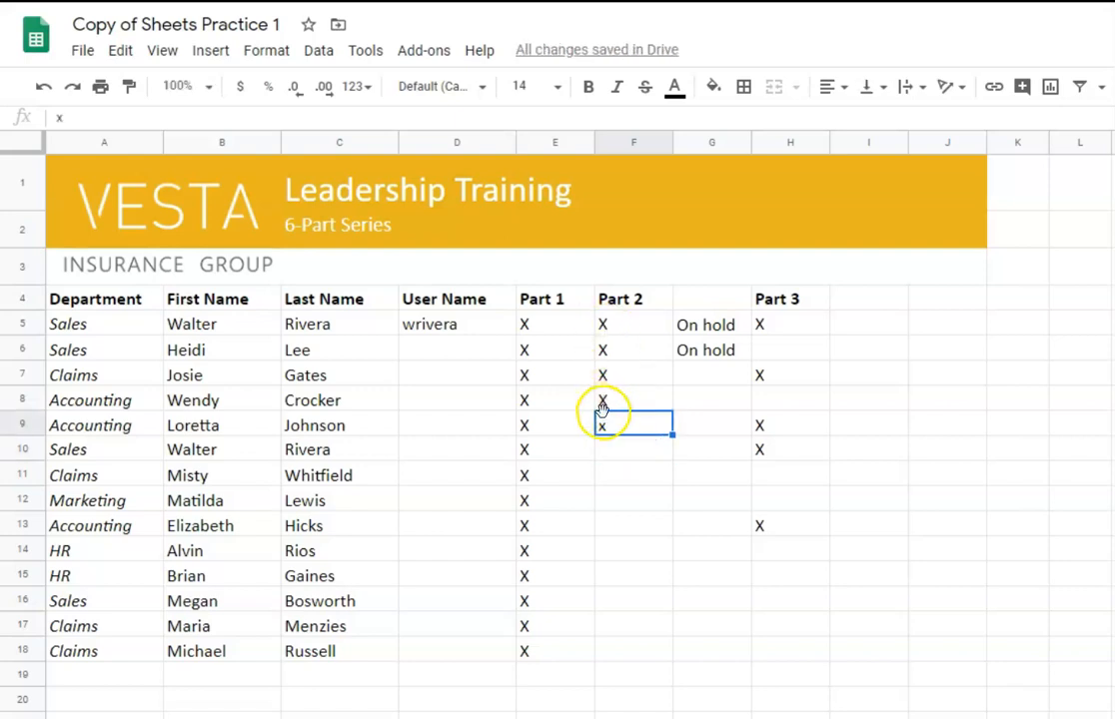
{"action": "left_click", "coordinate": [71, 118]}
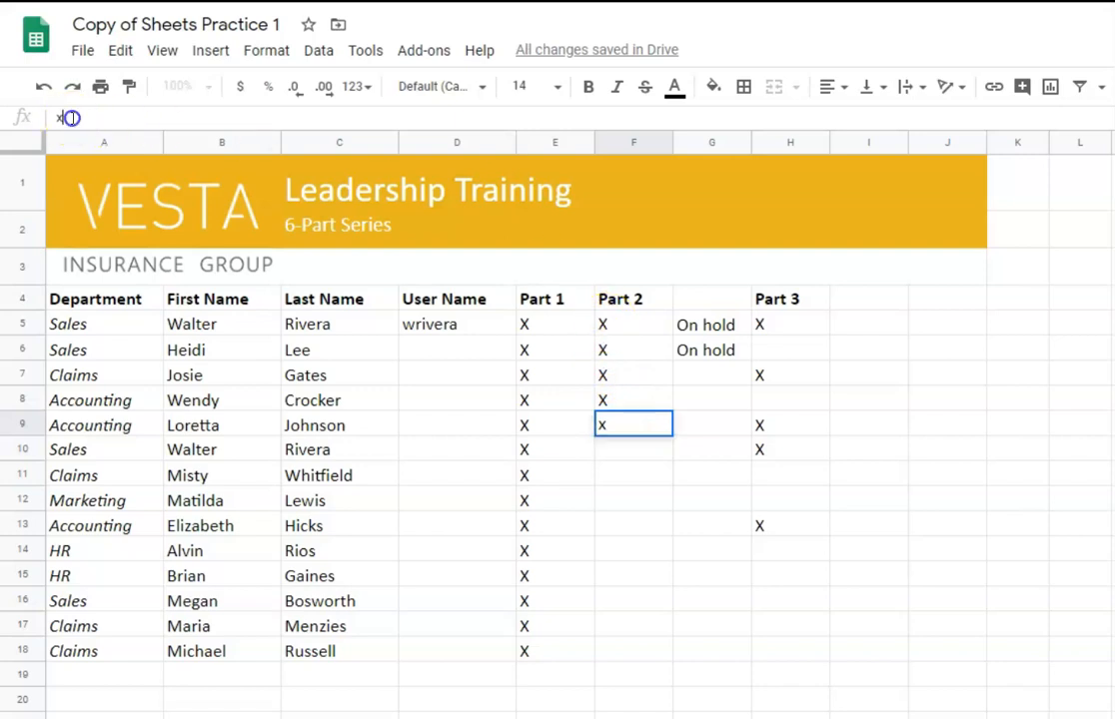
{"action": "key", "text": "BackSpace"}
{"action": "type", "text": "X"}
{"action": "left_click", "coordinate": [70, 110]}
- Compare the duplicate records in rows 10 and 5, clear row 10's contents and undo the clearing
{"action": "left_click", "coordinate": [25, 450]}
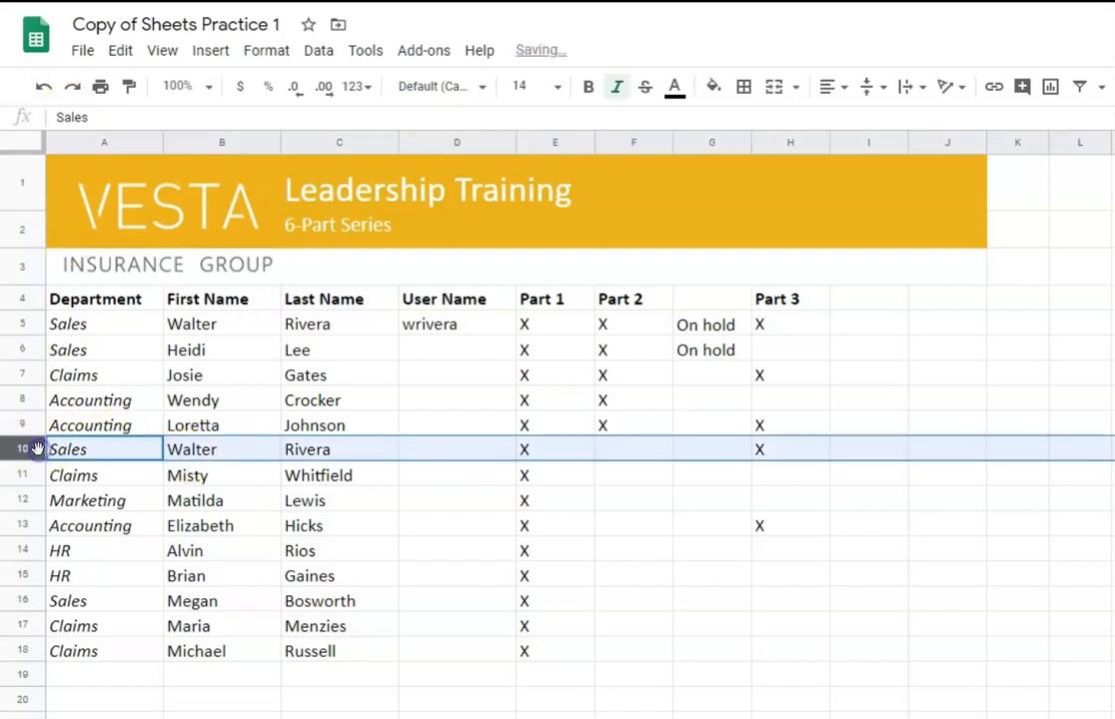
{"action": "left_click", "coordinate": [22, 324]}
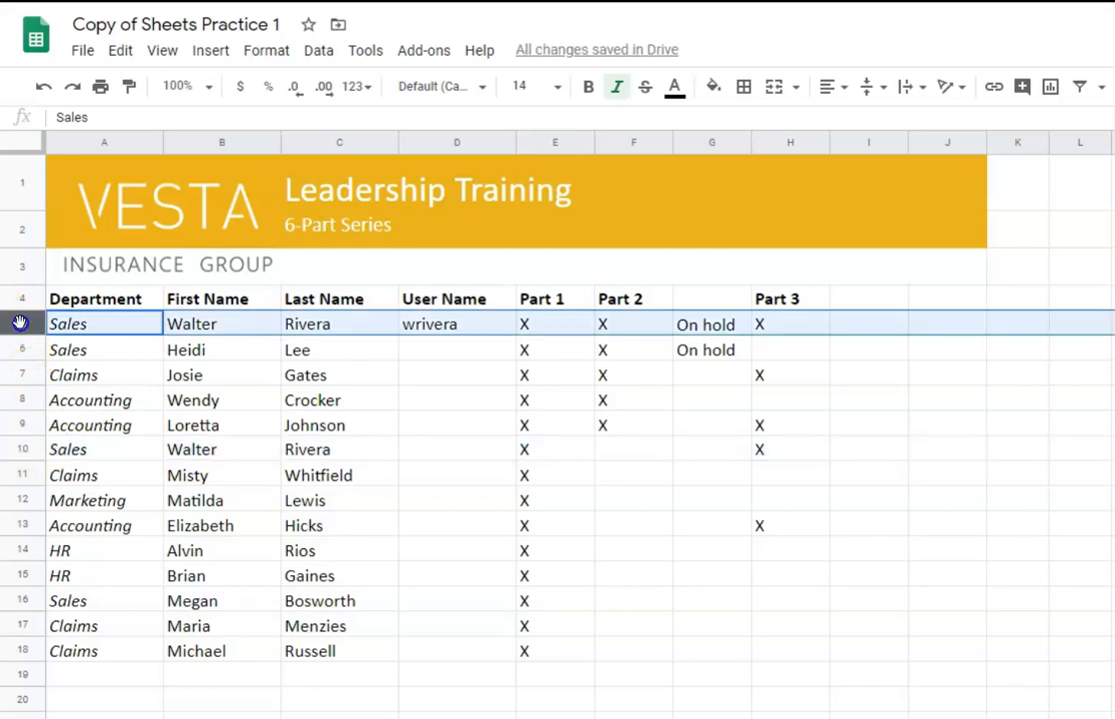
{"action": "right_click", "coordinate": [20, 452]}
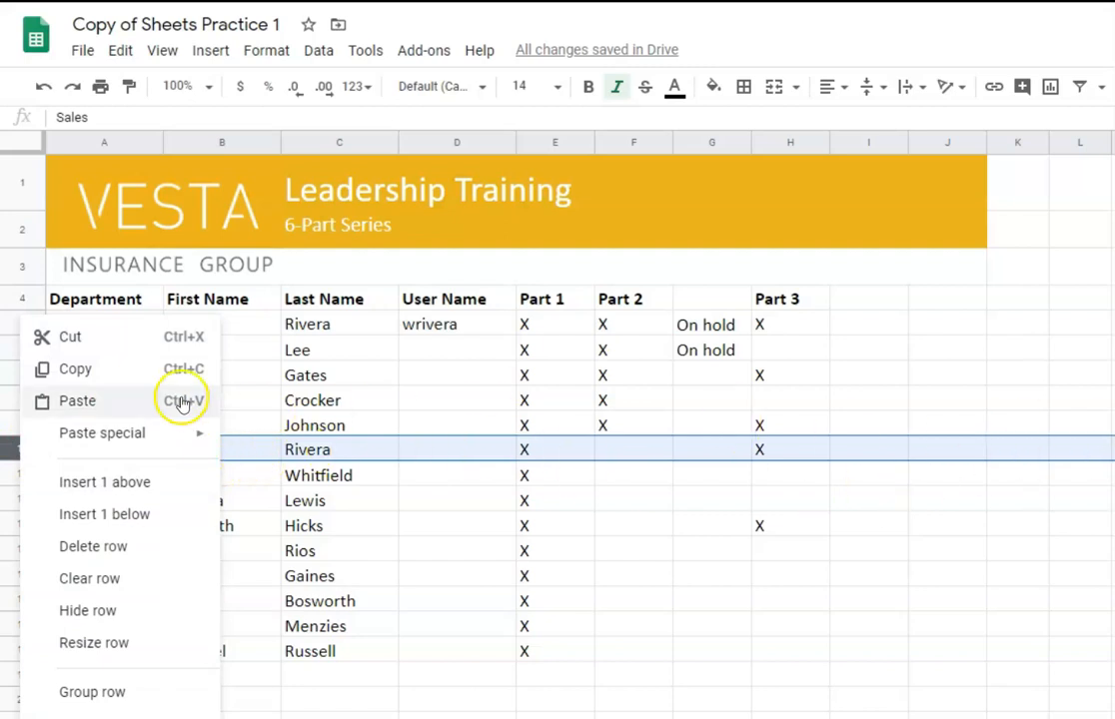
{"action": "left_click", "coordinate": [105, 579]}
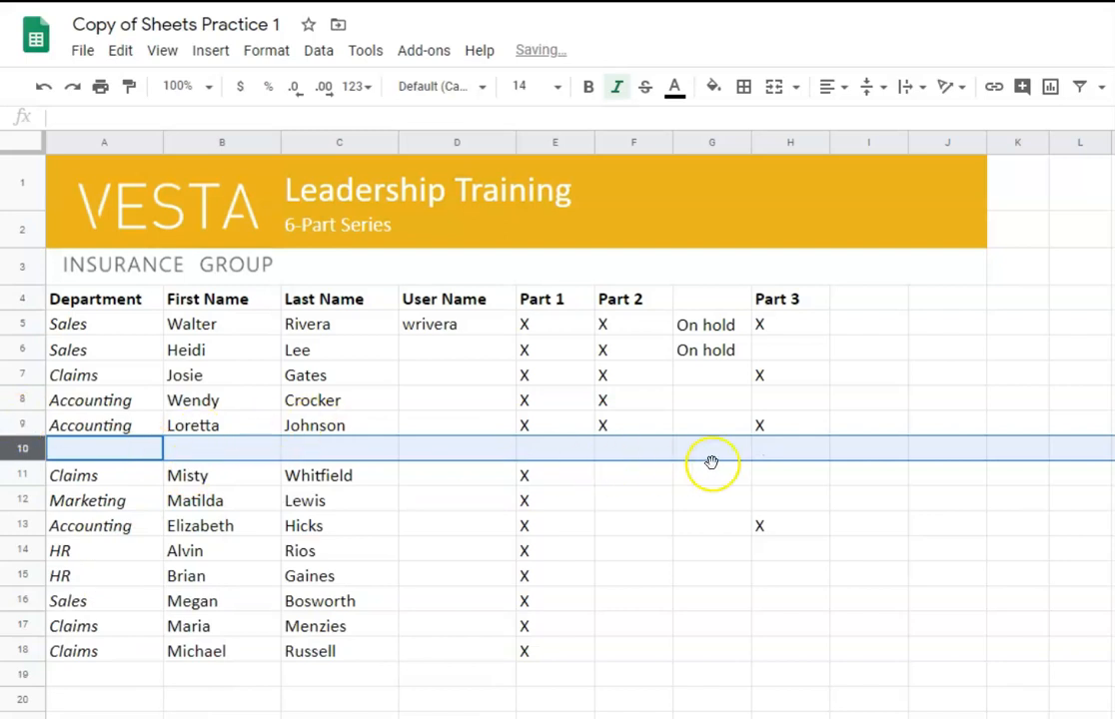
{"action": "left_click", "coordinate": [76, 451]}
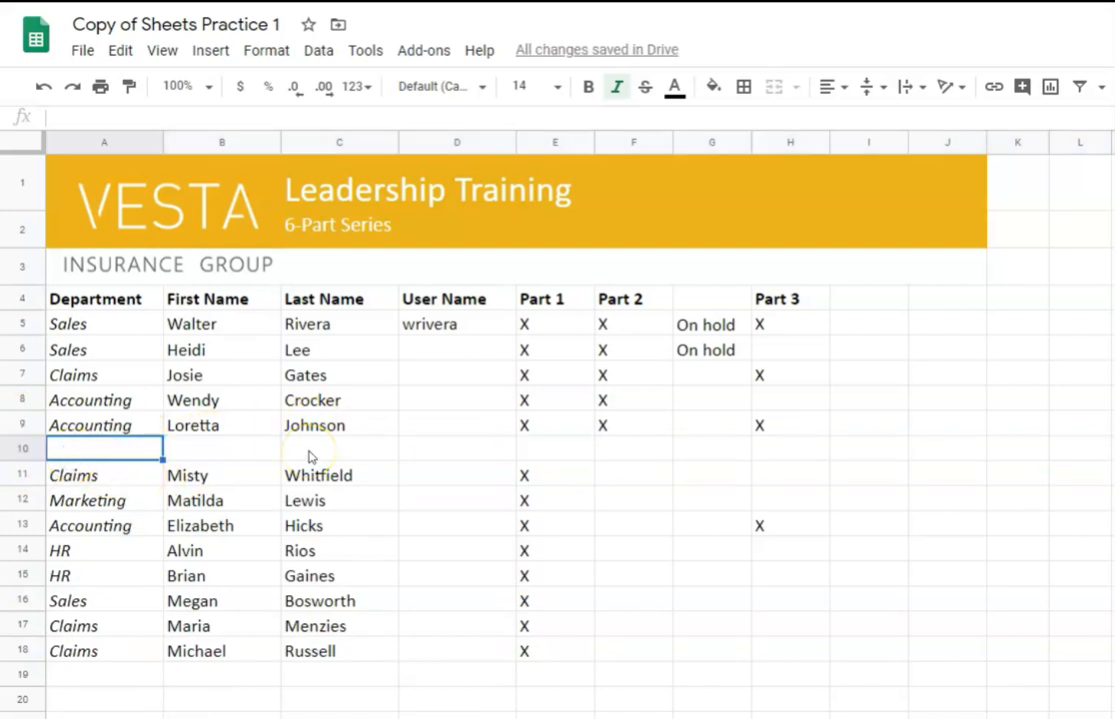
{"action": "key", "text": "ctrl+z"}
{"action": "left_click", "coordinate": [80, 474]}
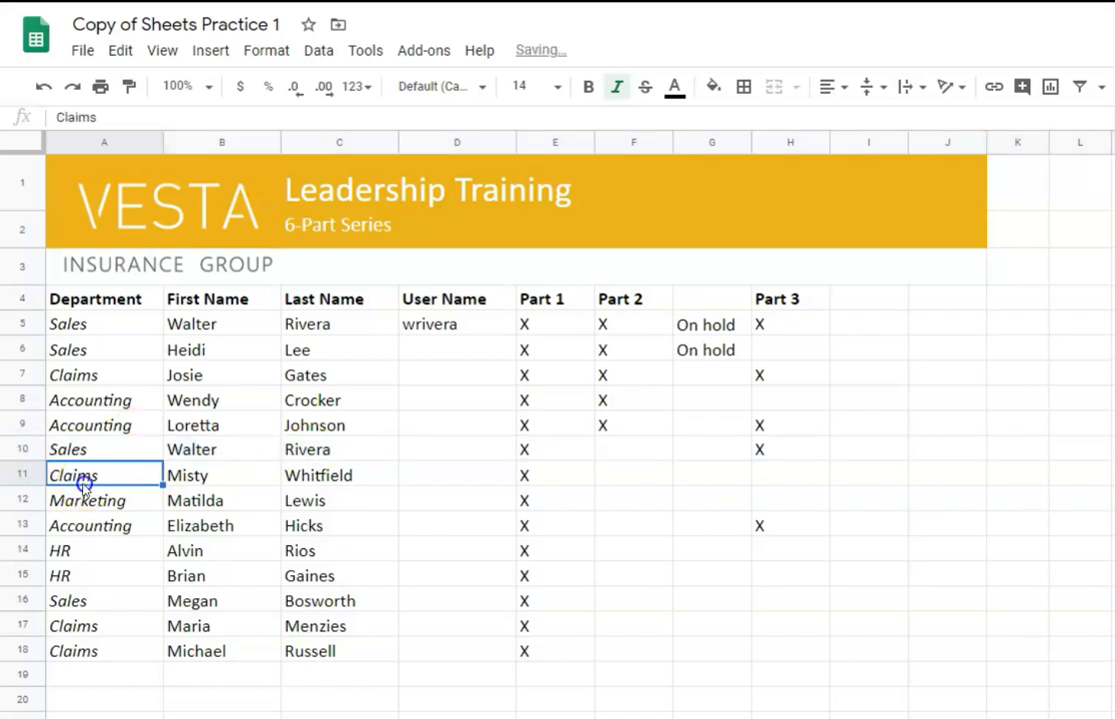
- Empty the duplicate record in row 10, undoing and redoing the deletion of its contents once
{"action": "left_click", "coordinate": [22, 450]}
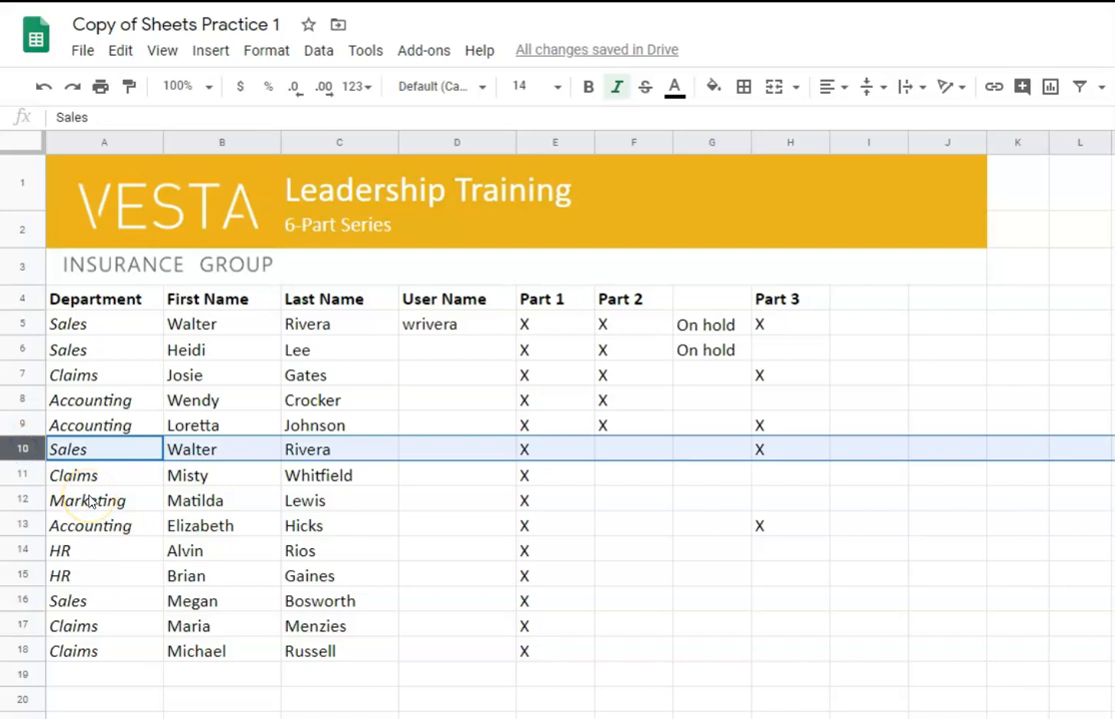
{"action": "key", "text": "Delete"}
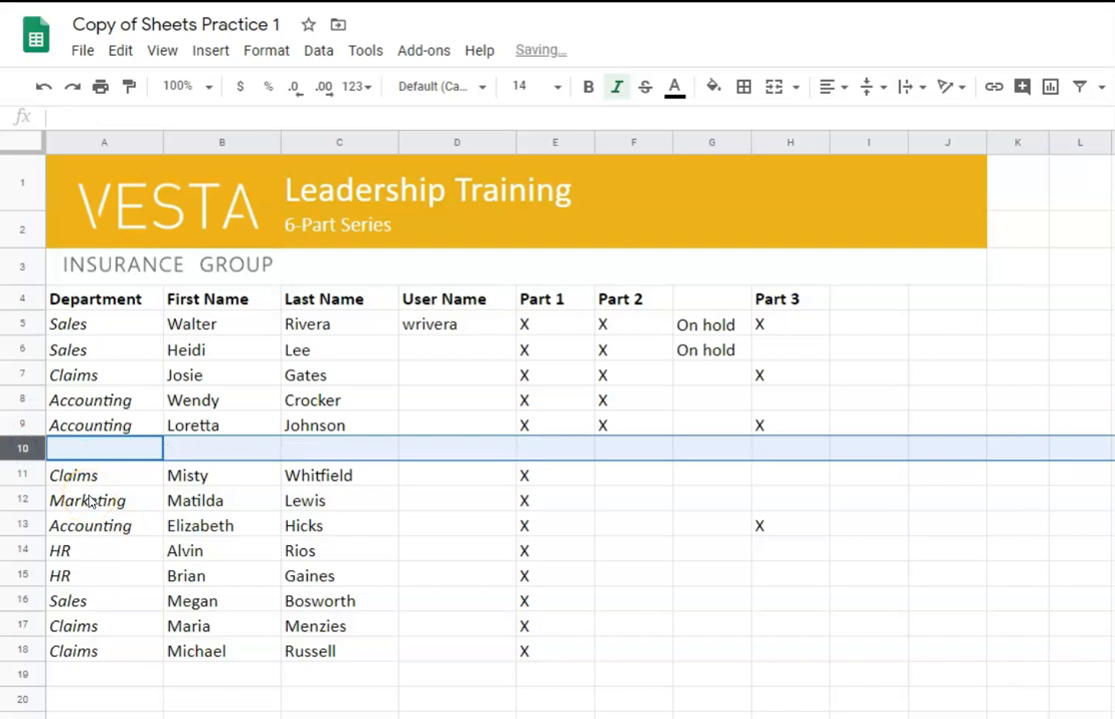
{"action": "key", "text": "ctrl+z"}
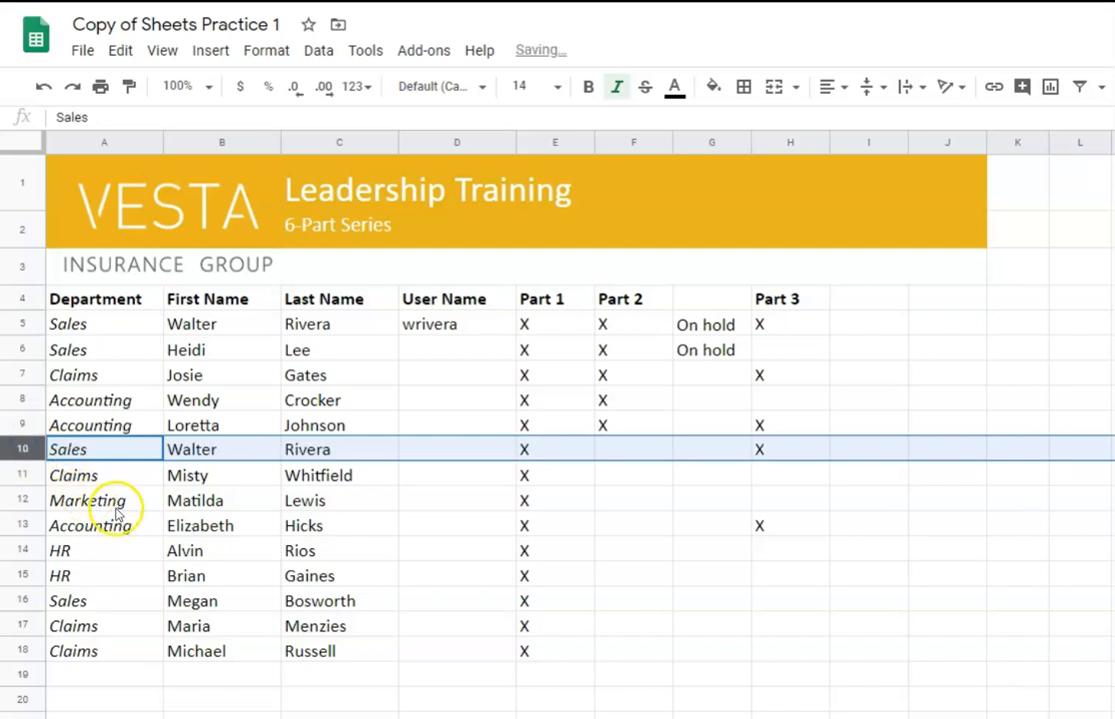
{"action": "key", "text": "ctrl+y"}
{"action": "left_click", "coordinate": [100, 475]}
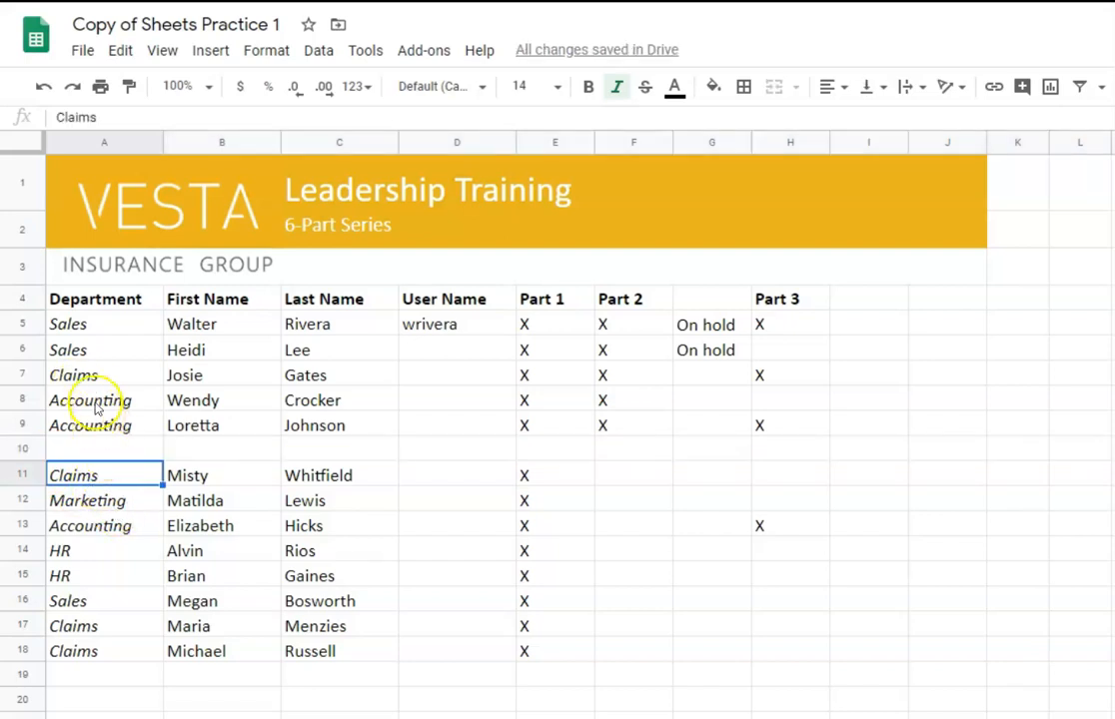
- Delete the blank row 10 entirely so the records below it move up
{"action": "left_click", "coordinate": [106, 525]}
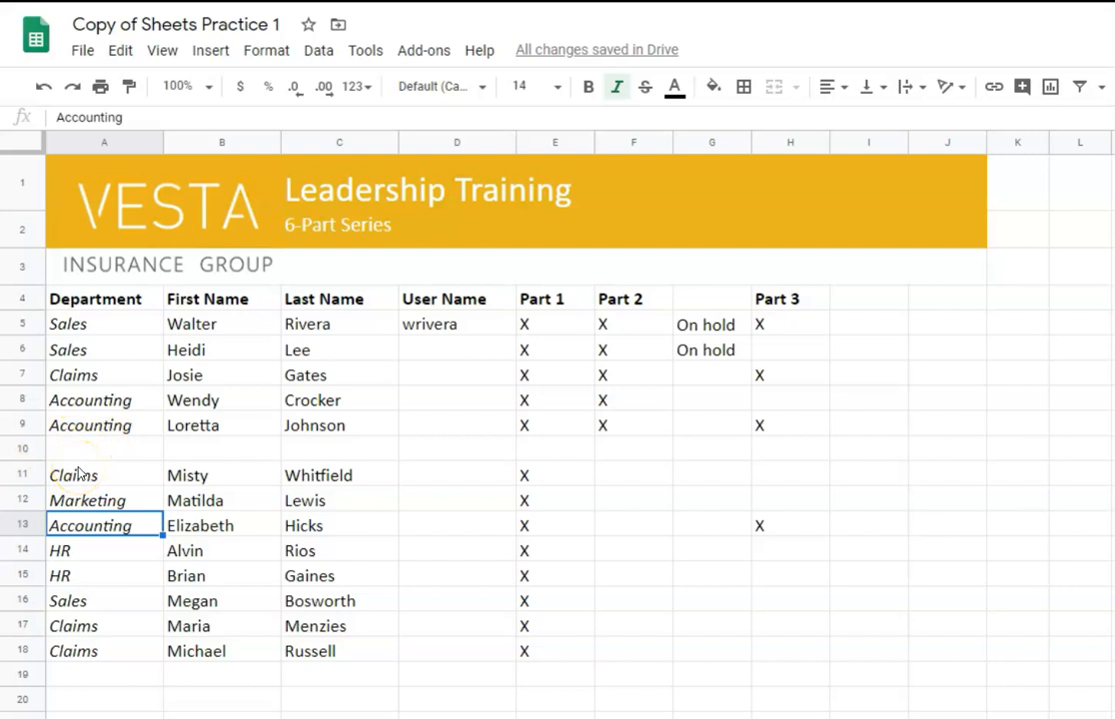
{"action": "right_click", "coordinate": [17, 452]}
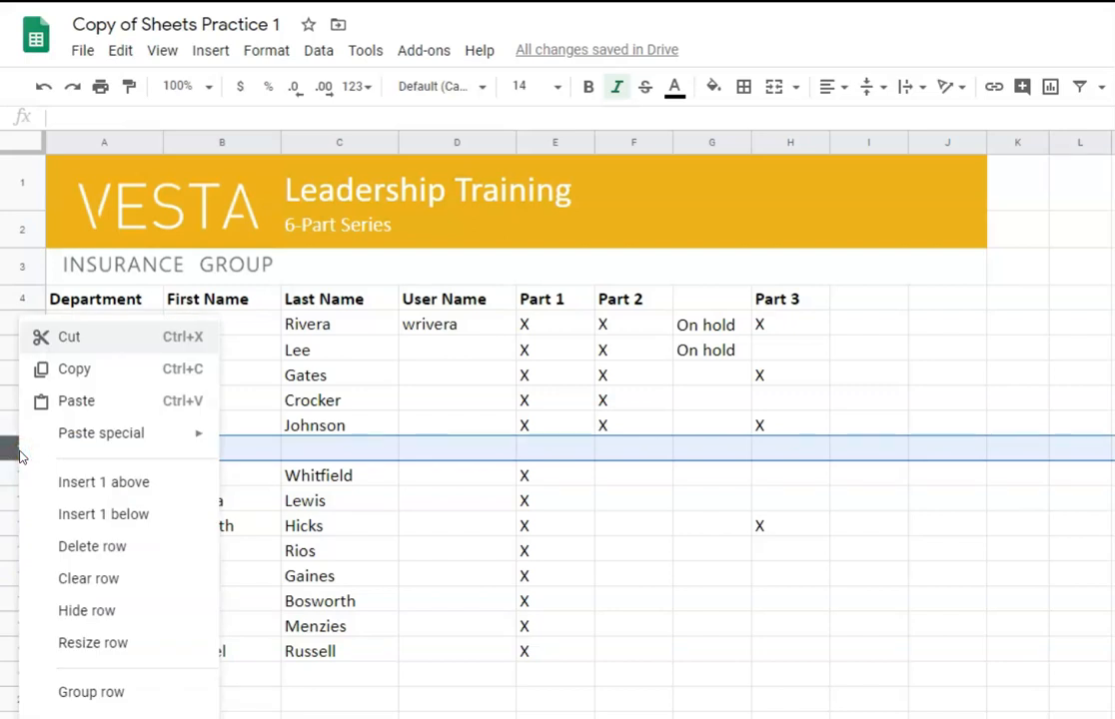
{"action": "left_click", "coordinate": [76, 548]}
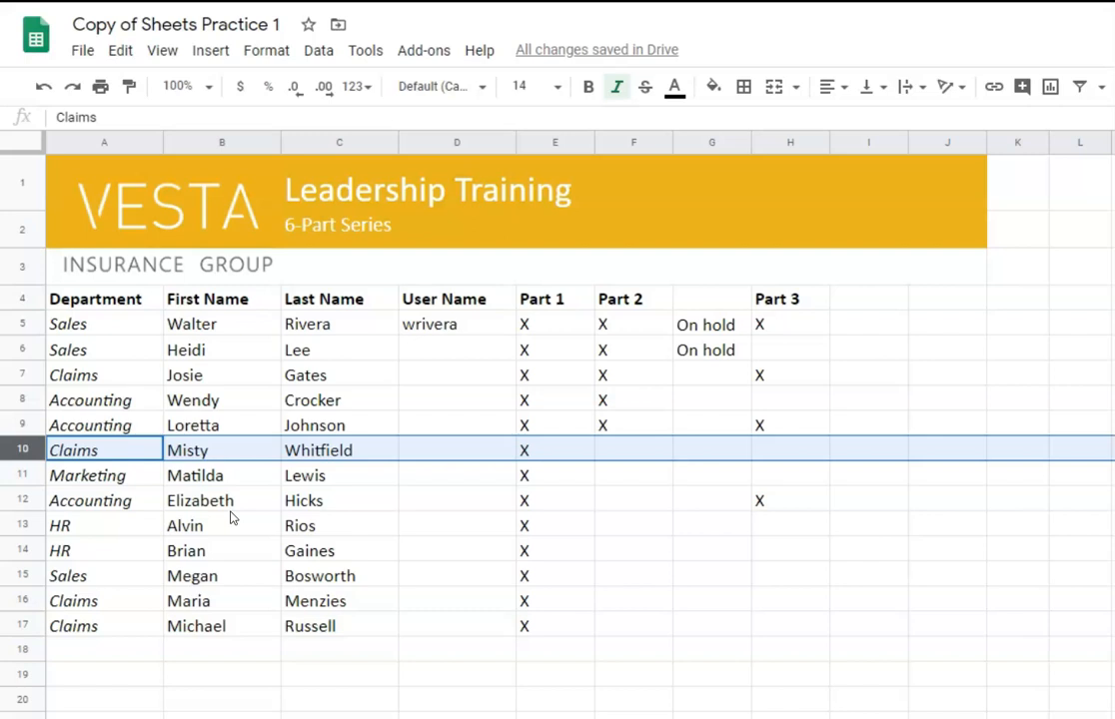
- Copy the X from cell F9 and paste it into the Part 2 cells F12 through F17
{"action": "left_click", "coordinate": [629, 435]}
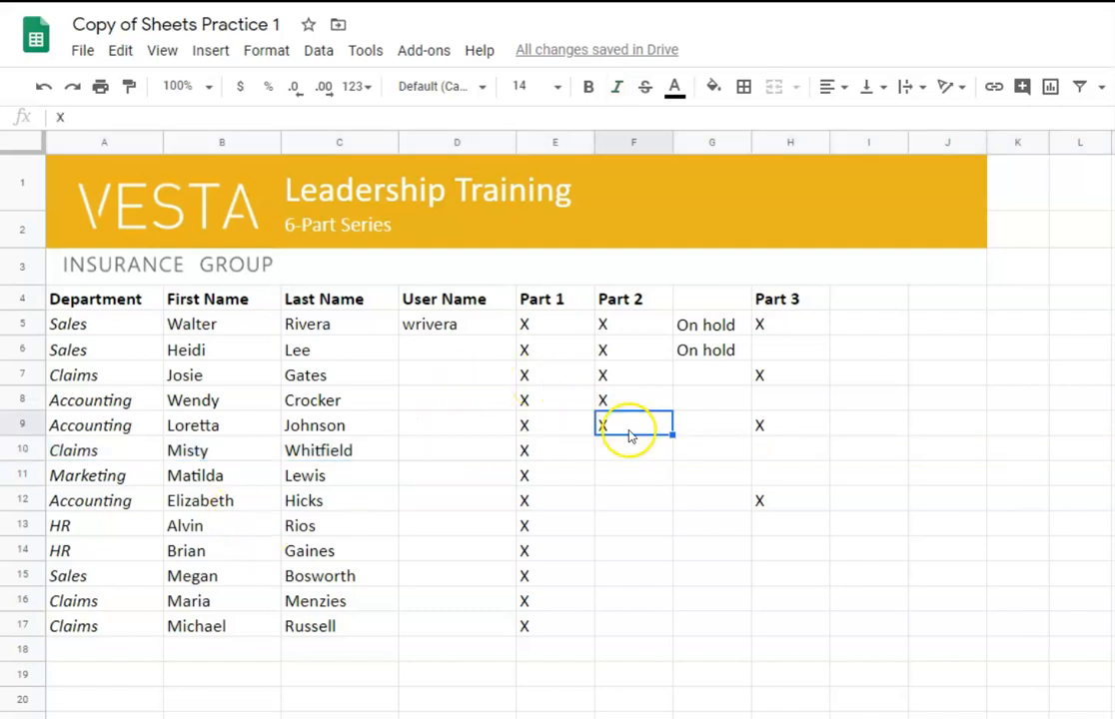
{"action": "left_click", "coordinate": [121, 51]}
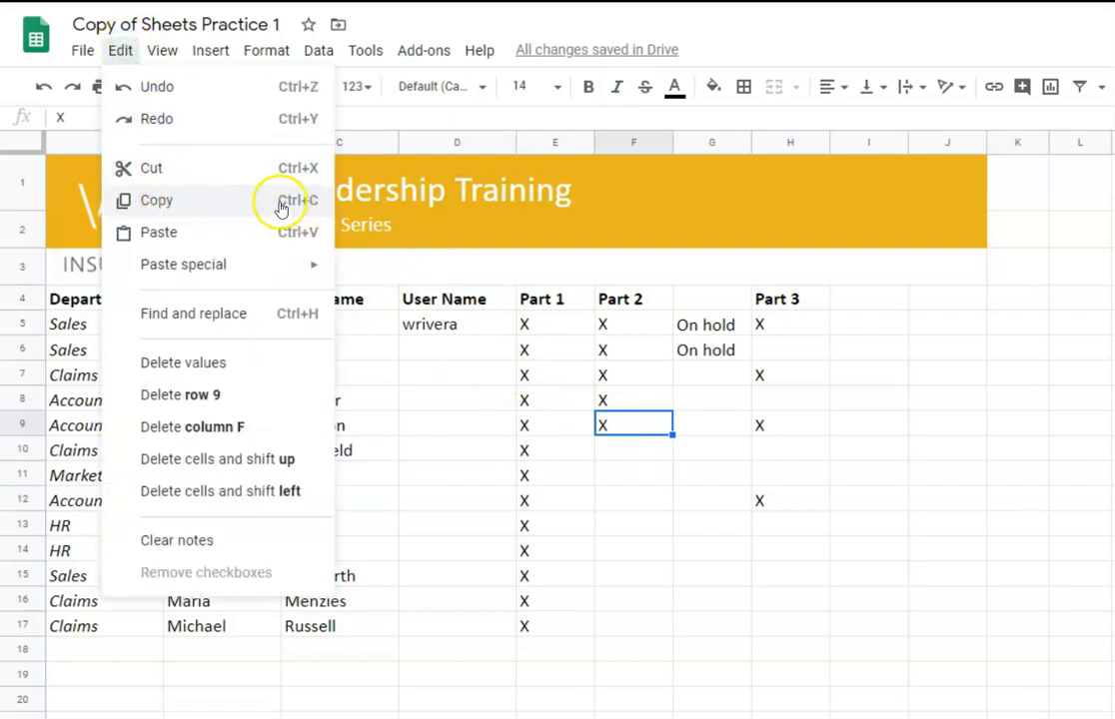
{"action": "left_click", "coordinate": [214, 206]}
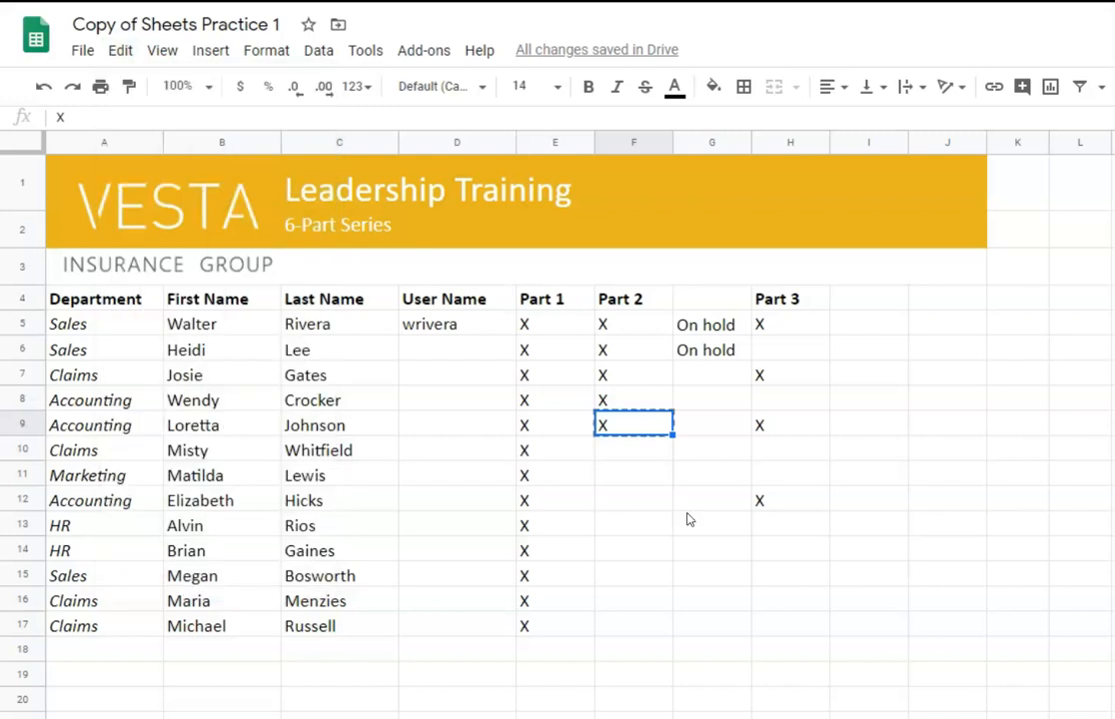
{"action": "left_click", "coordinate": [632, 500]}
{"action": "left_click_drag", "start_coordinate": [632, 501], "coordinate": [637, 631]}
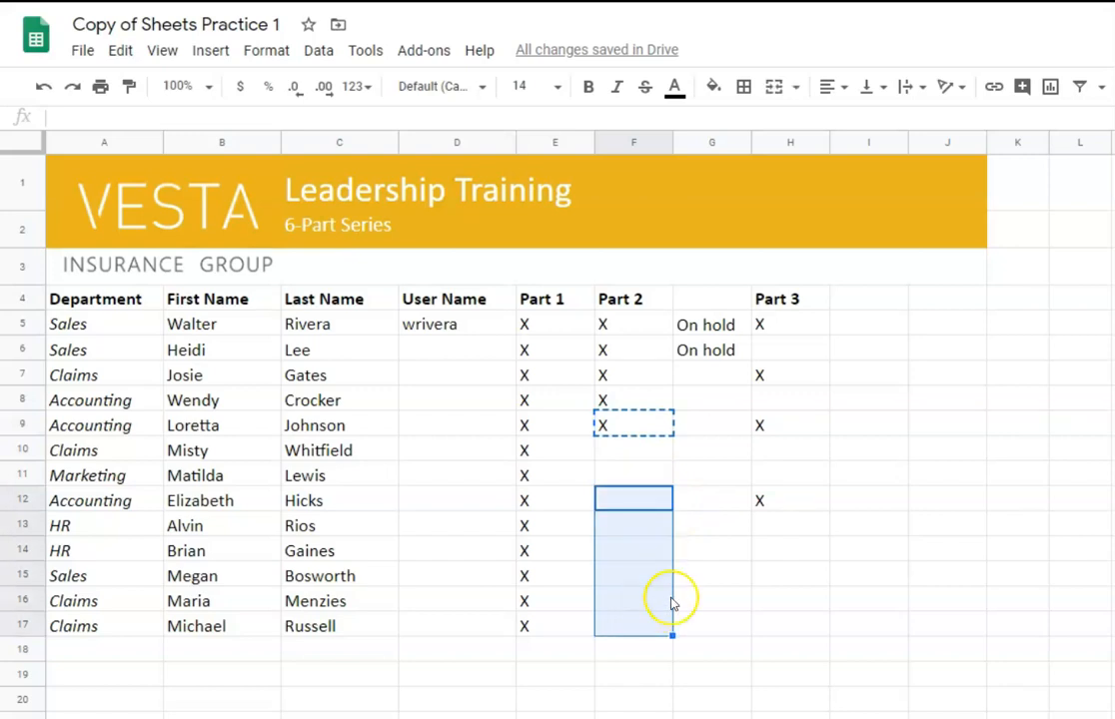
{"action": "left_click", "coordinate": [128, 55]}
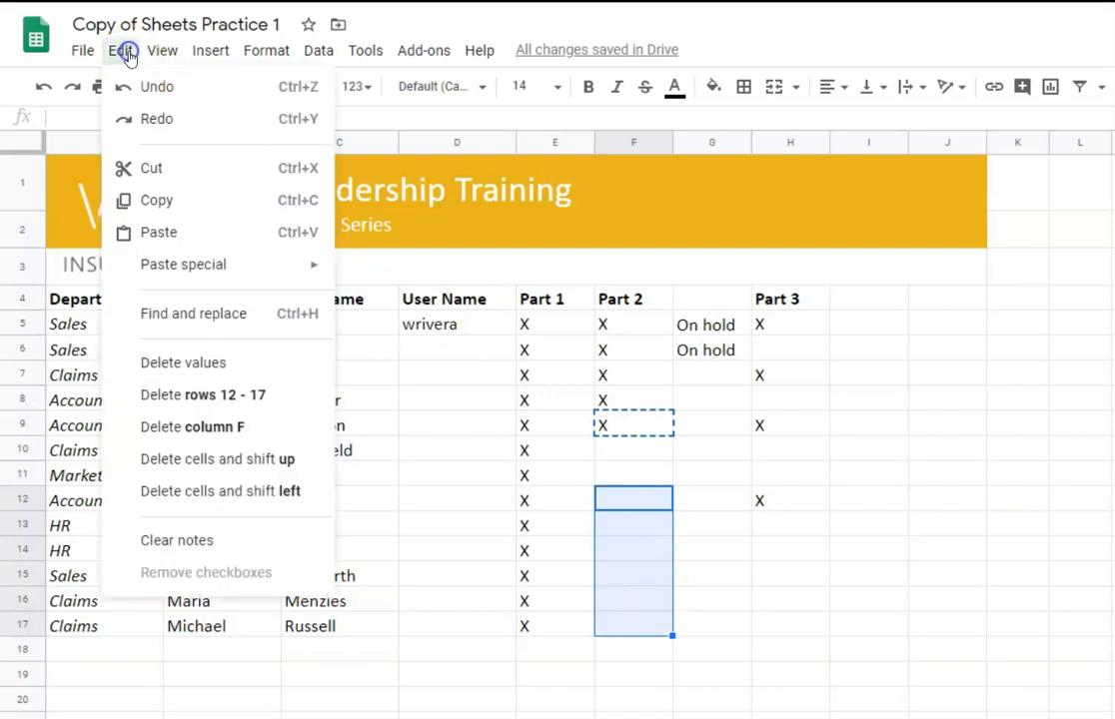
{"action": "left_click", "coordinate": [182, 233]}
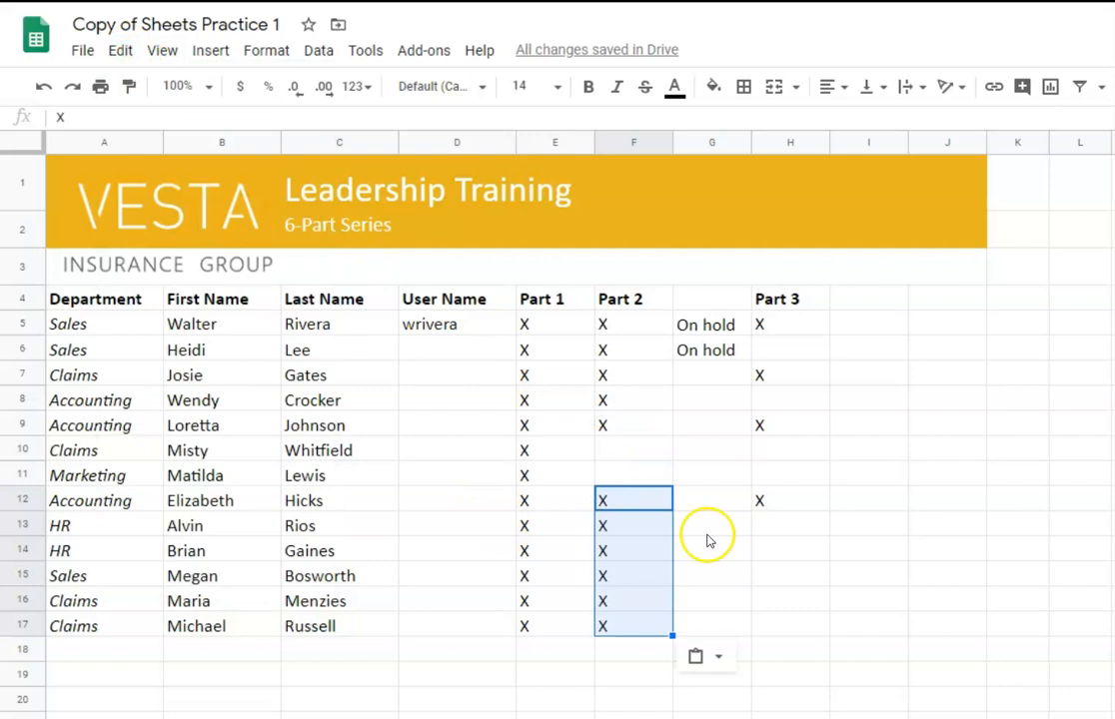
- Examine the available Paste special options for the selected Part 2 cells
{"action": "left_click", "coordinate": [120, 50]}
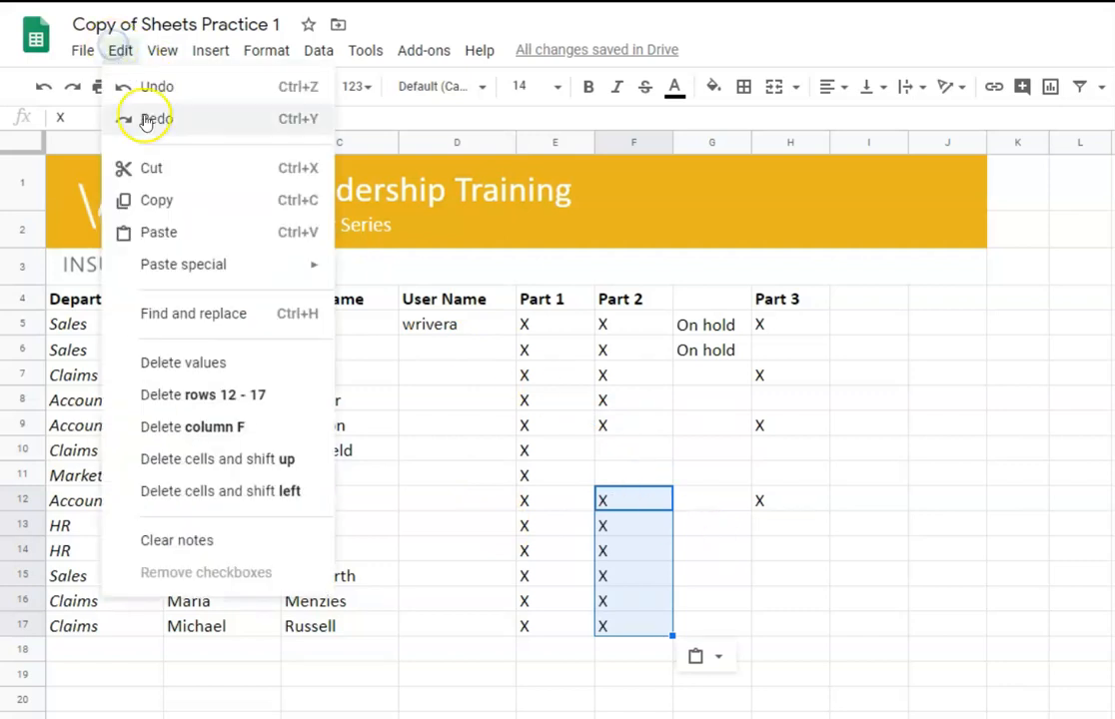
{"action": "mouse_move", "coordinate": [155, 265]}
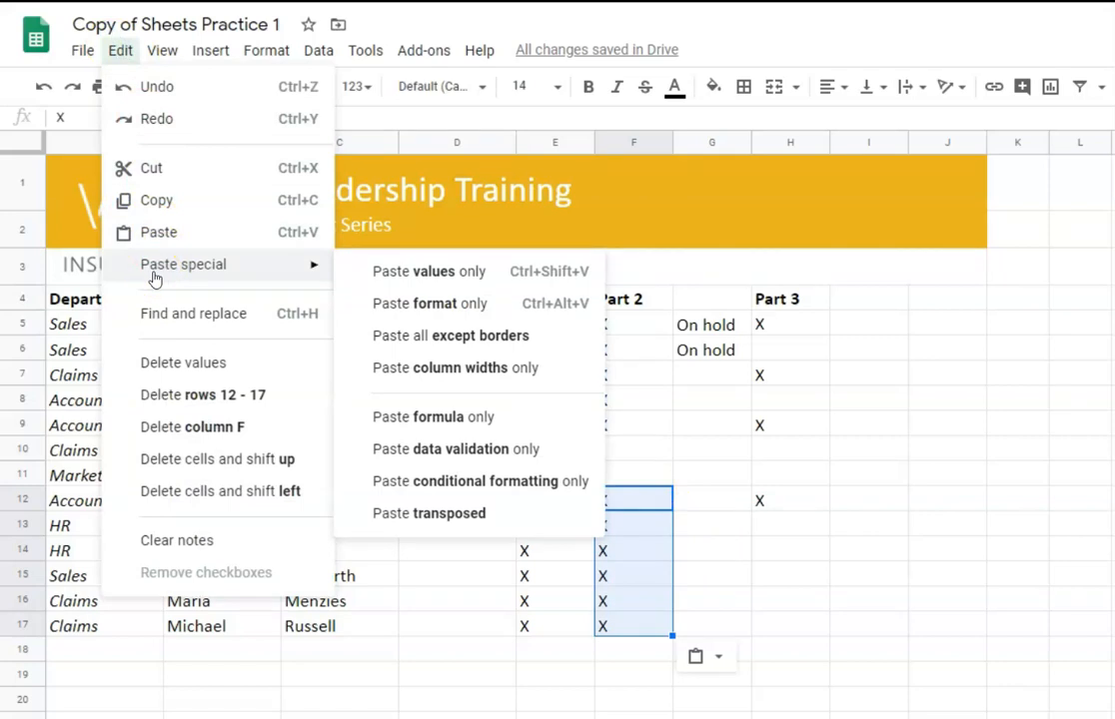
{"action": "left_click", "coordinate": [281, 267]}
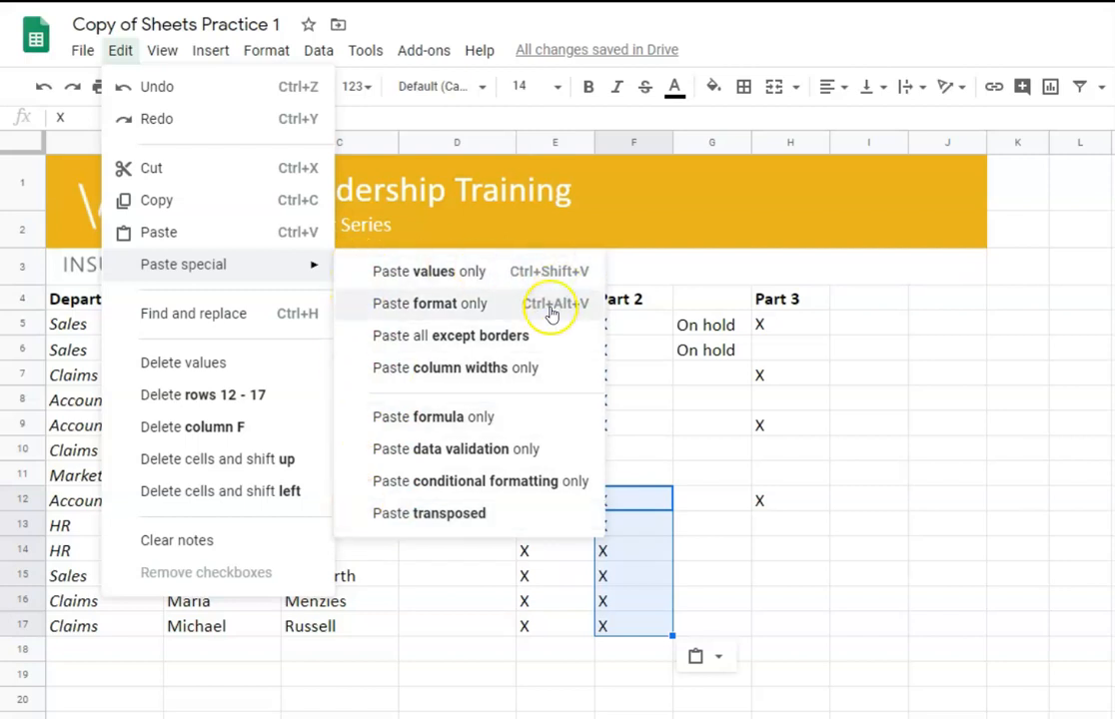
{"action": "left_click", "coordinate": [654, 490]}
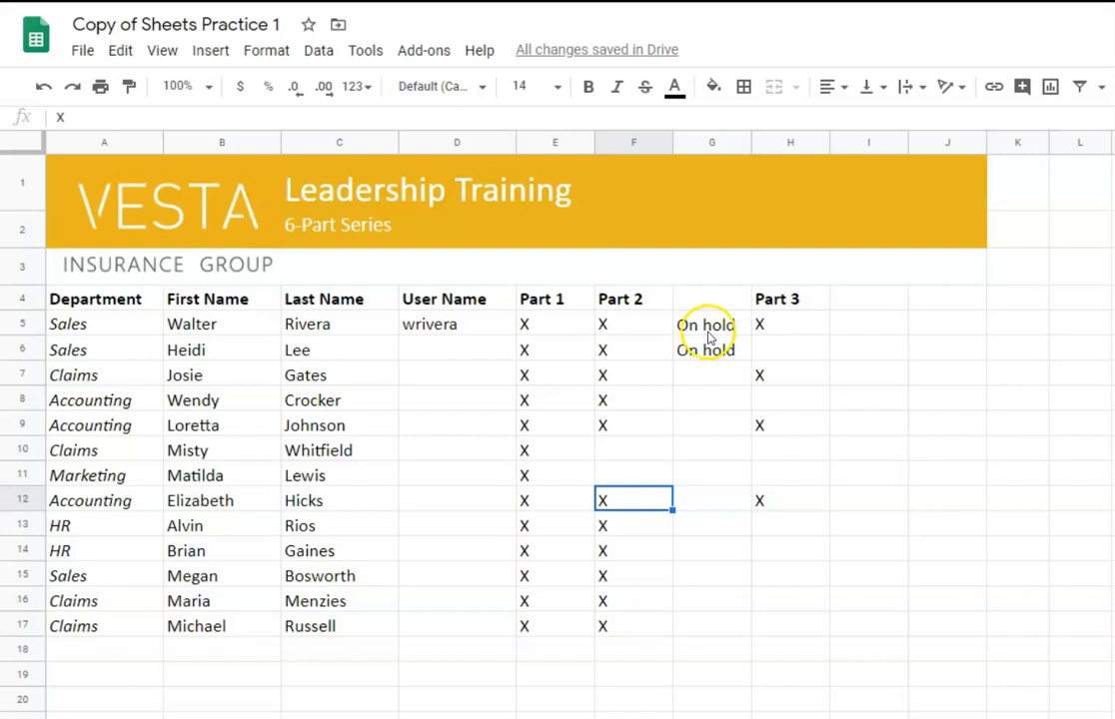
- Cut the two "On hold" entries from G5:G6 and paste them into the empty Part 2 cells F10:F11
{"action": "left_click_drag", "start_coordinate": [707, 334], "coordinate": [706, 347]}
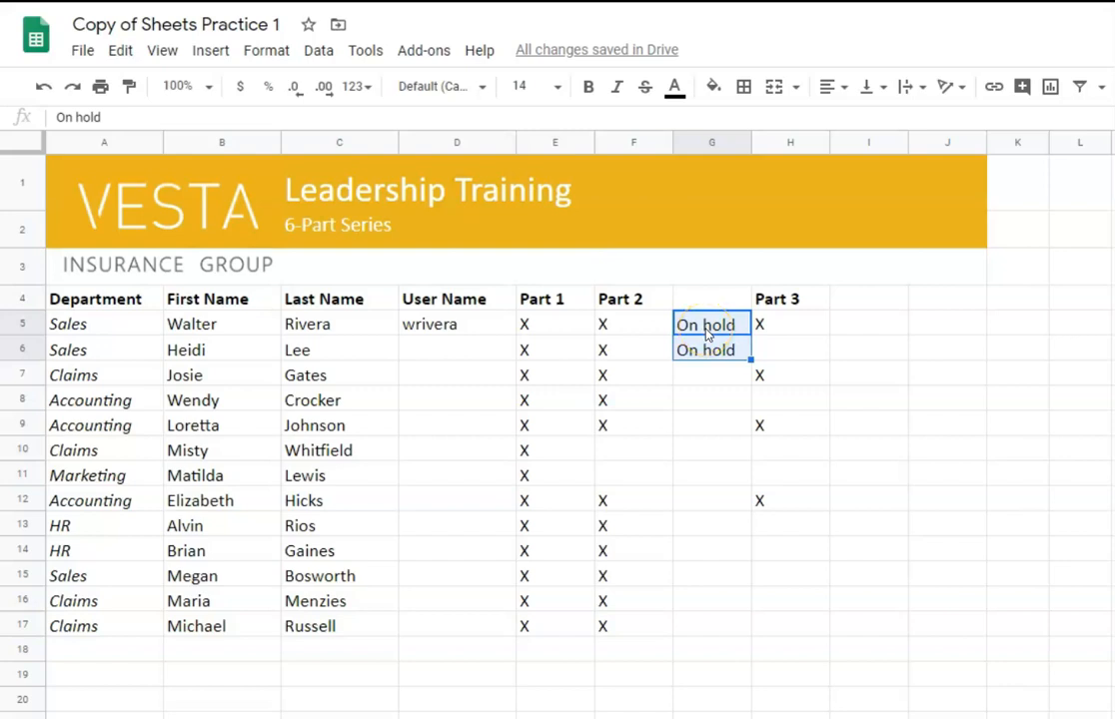
{"action": "right_click", "coordinate": [706, 335]}
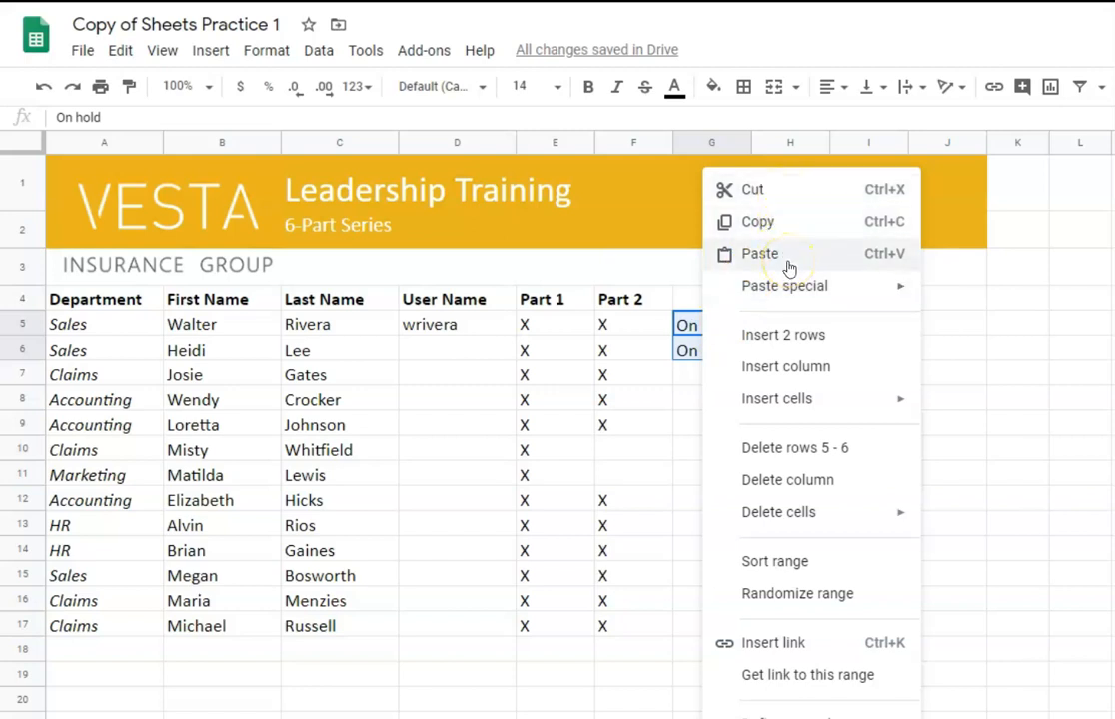
{"action": "left_click", "coordinate": [771, 190]}
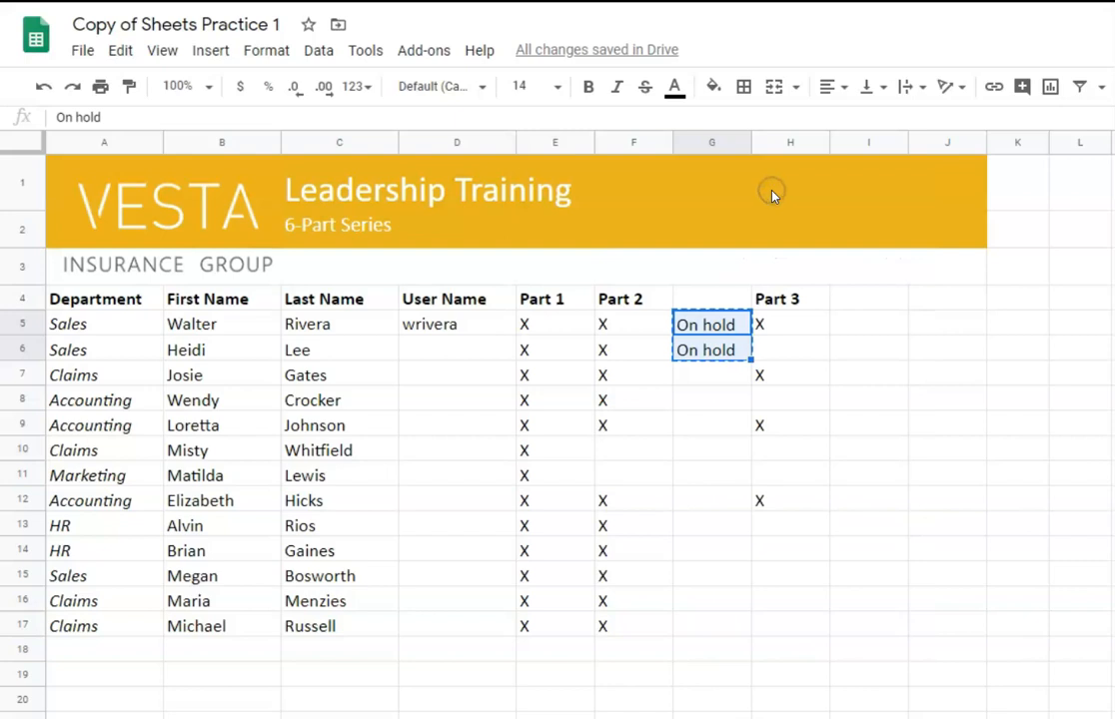
{"action": "left_click", "coordinate": [628, 452]}
{"action": "left_click_drag", "start_coordinate": [628, 450], "coordinate": [628, 473]}
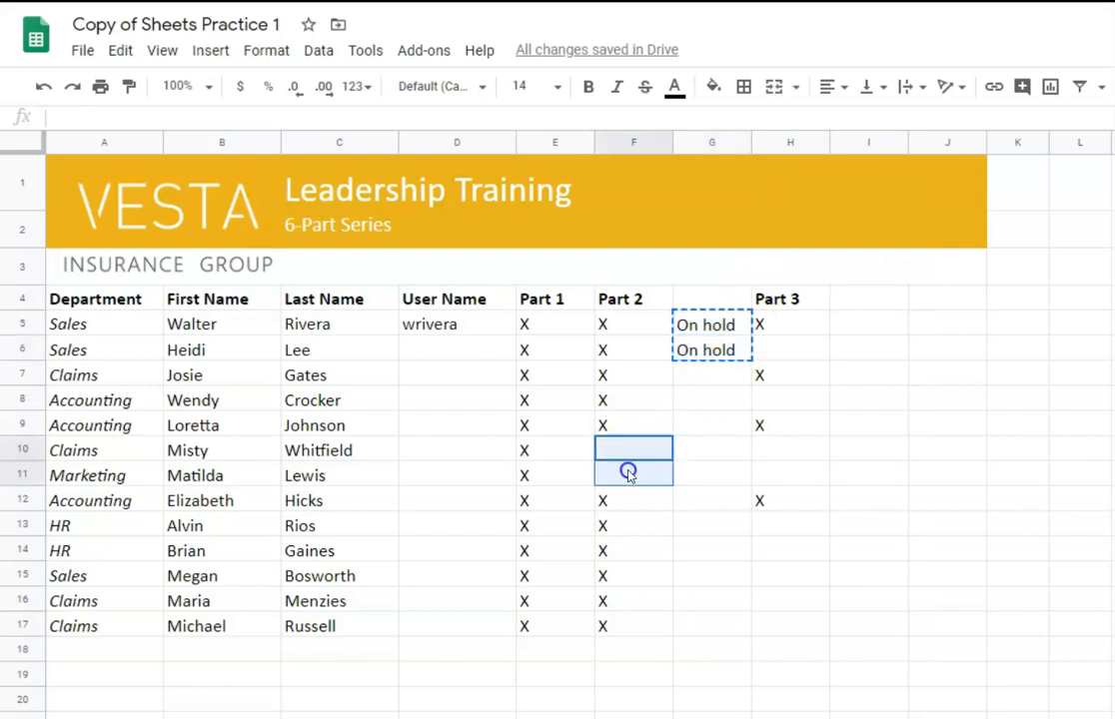
{"action": "right_click", "coordinate": [623, 445]}
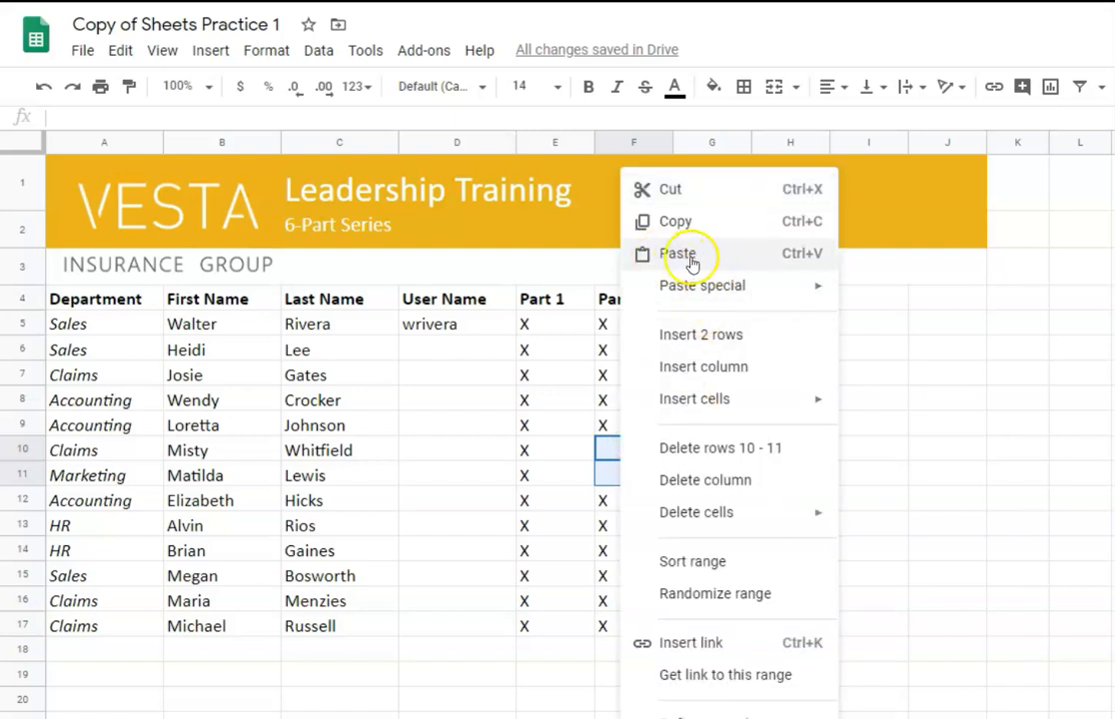
{"action": "left_click", "coordinate": [691, 259]}
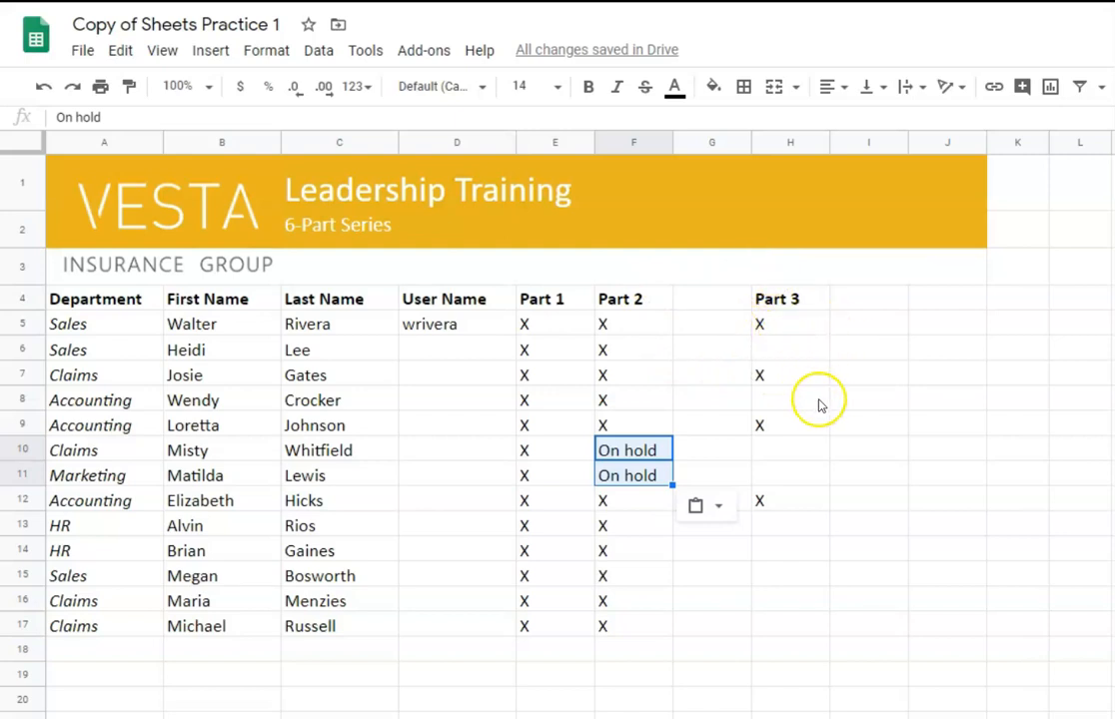
- Move the Part 3 header and its marks from H4:H12 one column over into G4:G12
{"action": "left_click", "coordinate": [806, 301]}
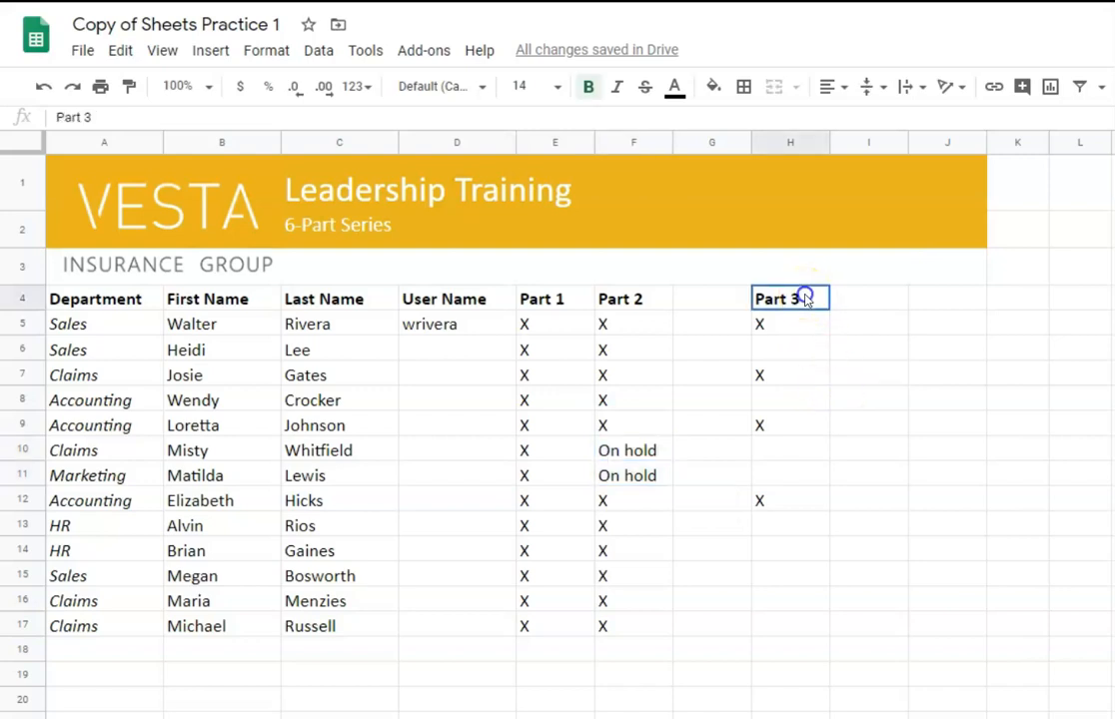
{"action": "left_click_drag", "start_coordinate": [806, 300], "coordinate": [806, 499]}
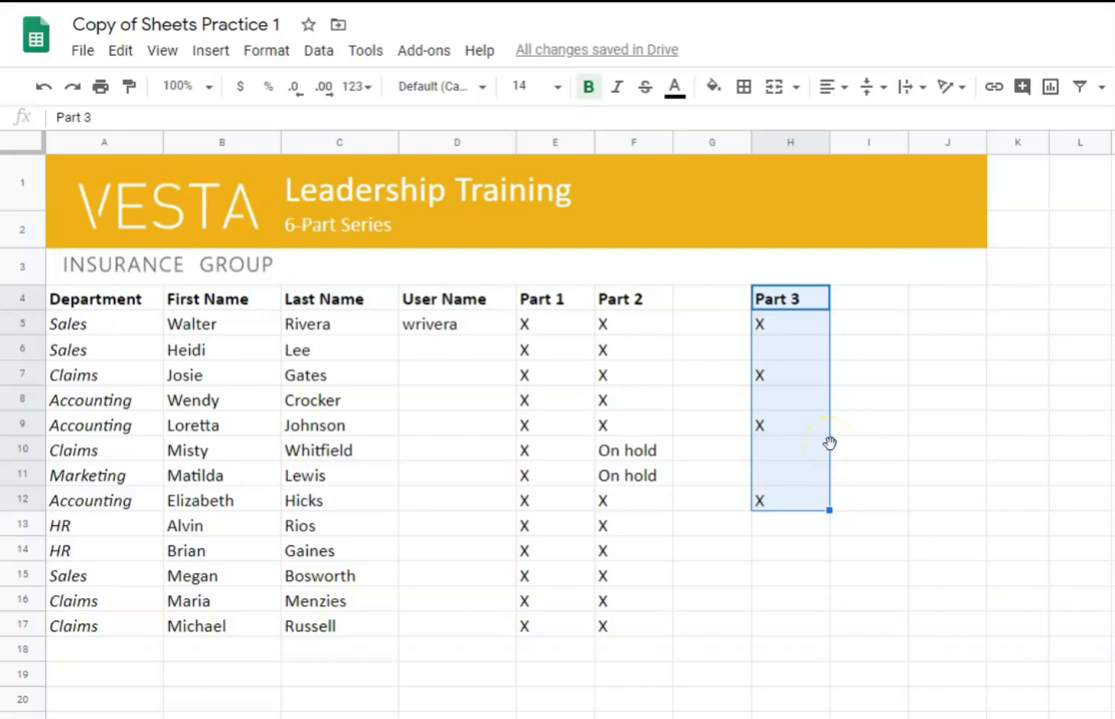
{"action": "key", "text": "ctrl+c"}
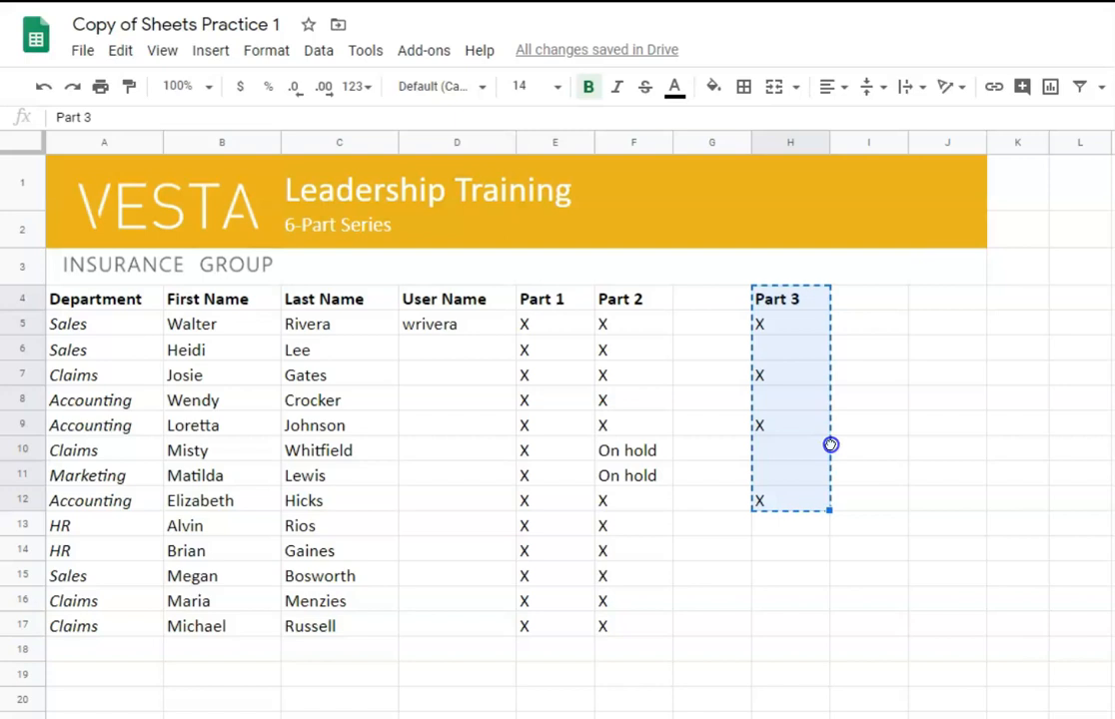
{"action": "left_click_drag", "start_coordinate": [770, 438], "coordinate": [740, 462]}
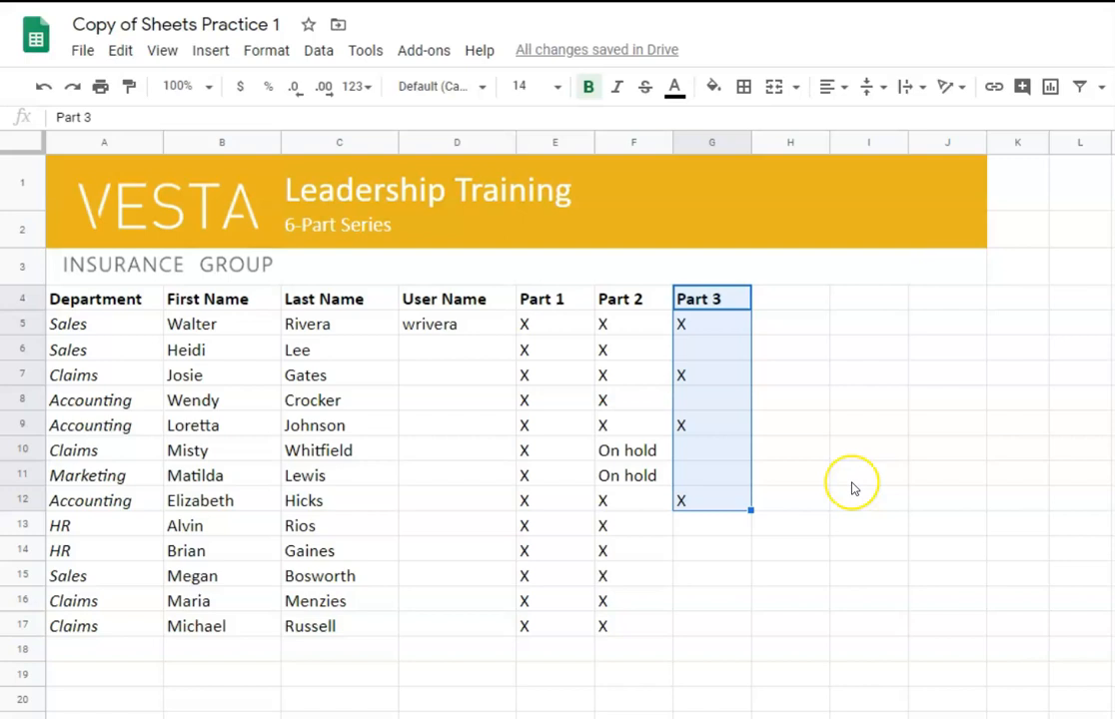
{"action": "left_click", "coordinate": [802, 458]}
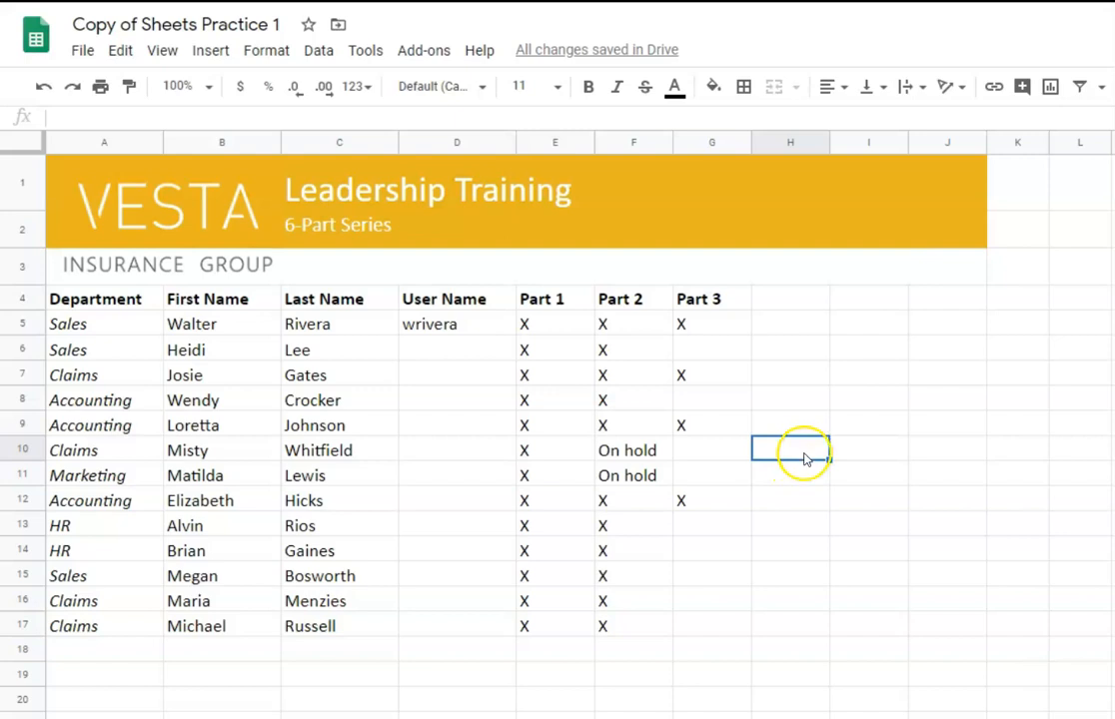
- Fill the X in cell G12 down through G17 in the Part 3 column
{"action": "left_click", "coordinate": [718, 527]}
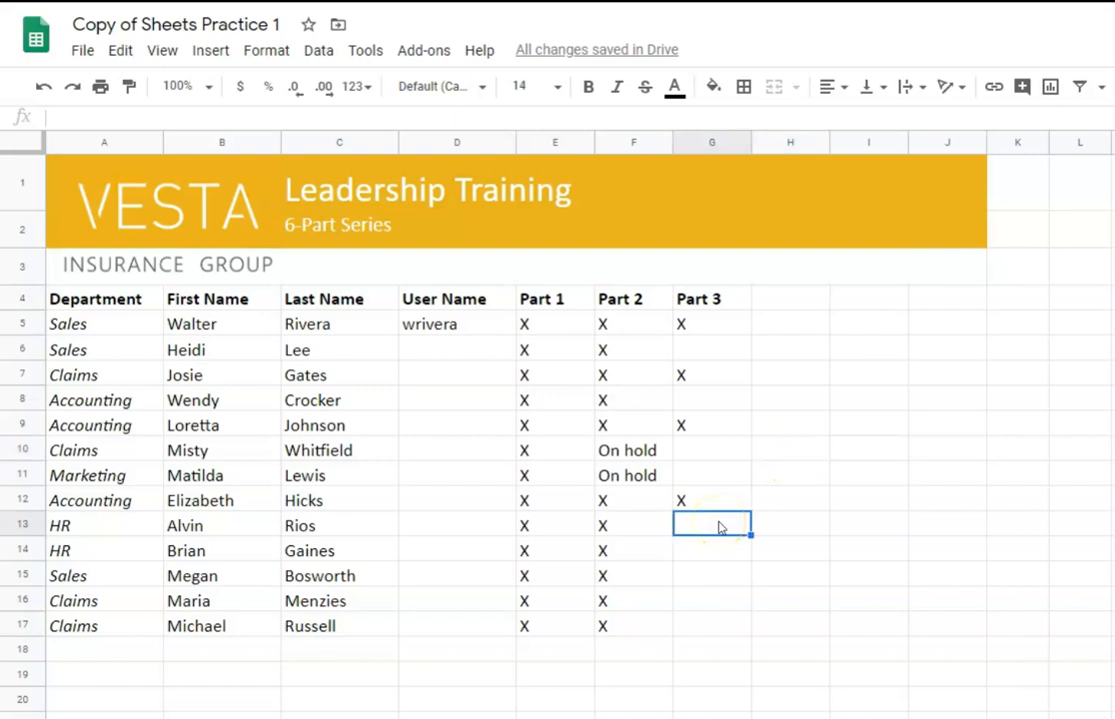
{"action": "left_click", "coordinate": [719, 505]}
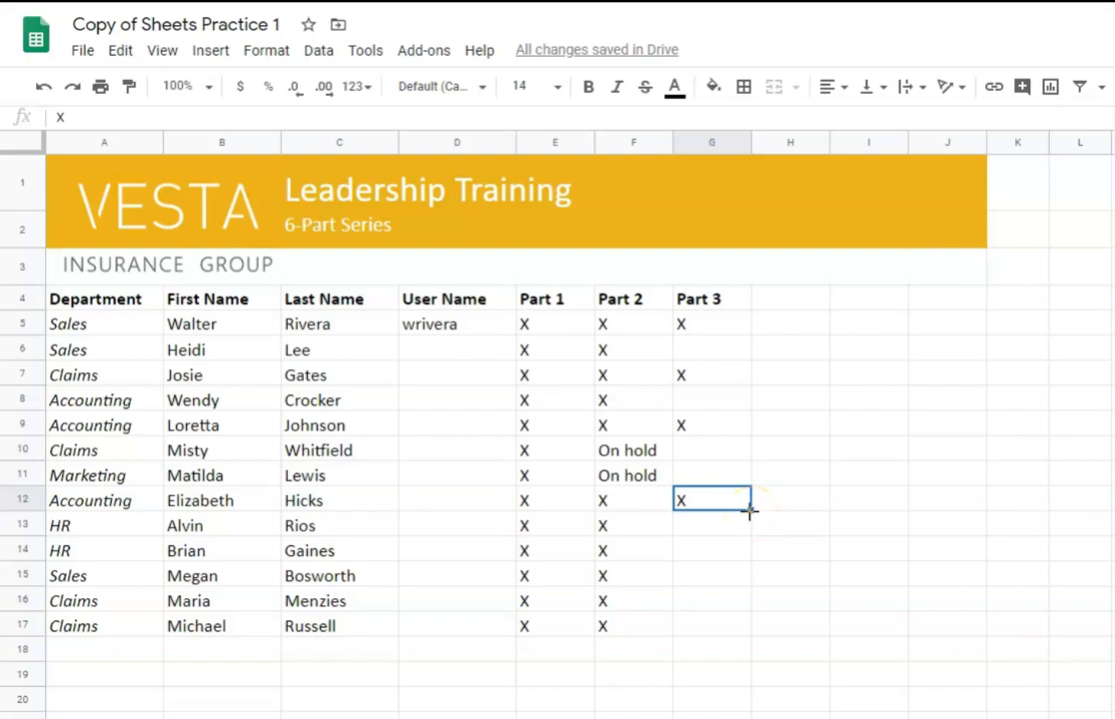
{"action": "left_click_drag", "start_coordinate": [751, 511], "coordinate": [746, 629]}
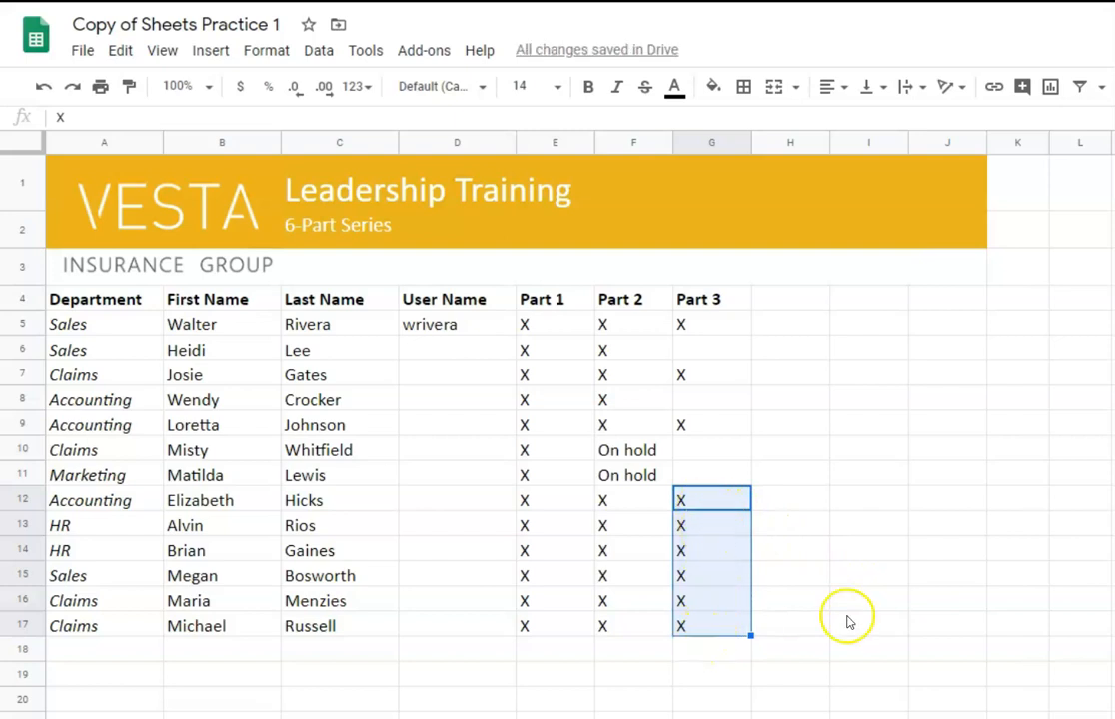
{"action": "left_click", "coordinate": [780, 609]}
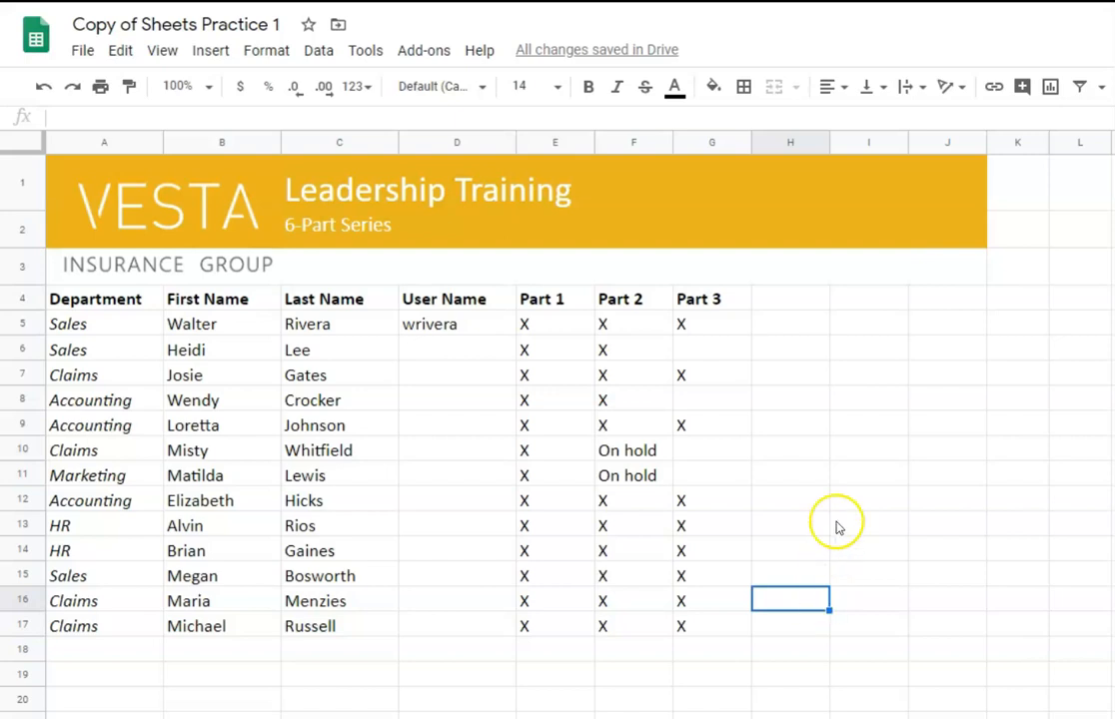
- Extend the Part 3 header in G4 across to J4 as the series Part 4, Part 5 and Part 6
{"action": "left_click", "coordinate": [727, 302]}
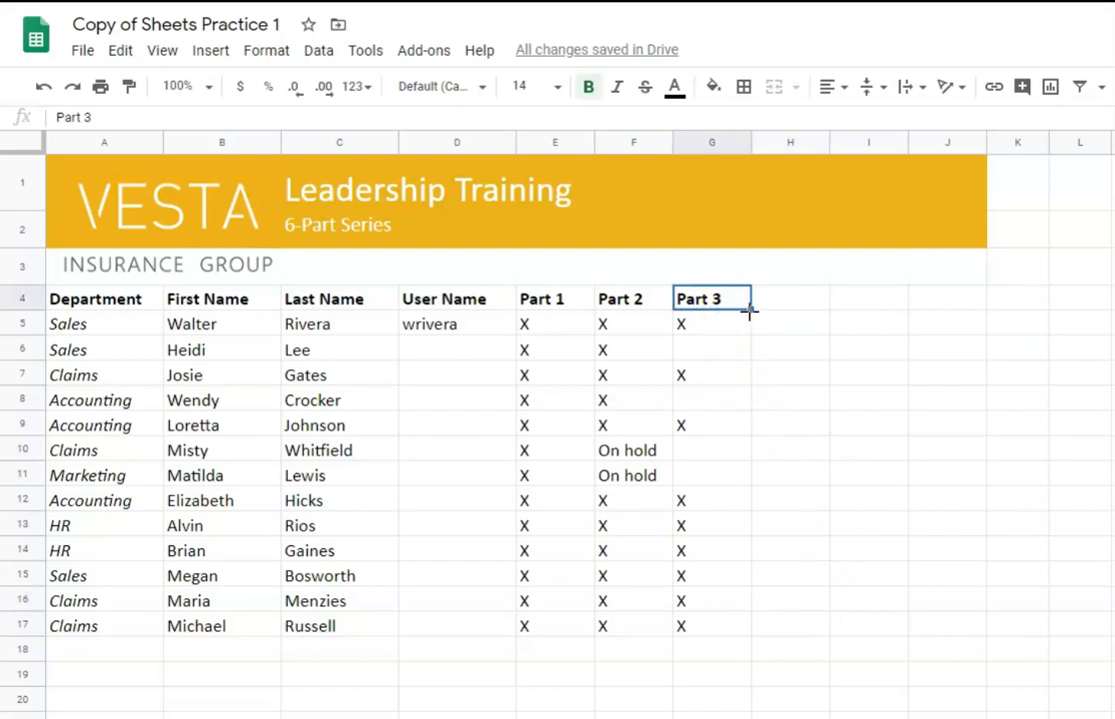
{"action": "left_click_drag", "start_coordinate": [751, 310], "coordinate": [941, 306]}
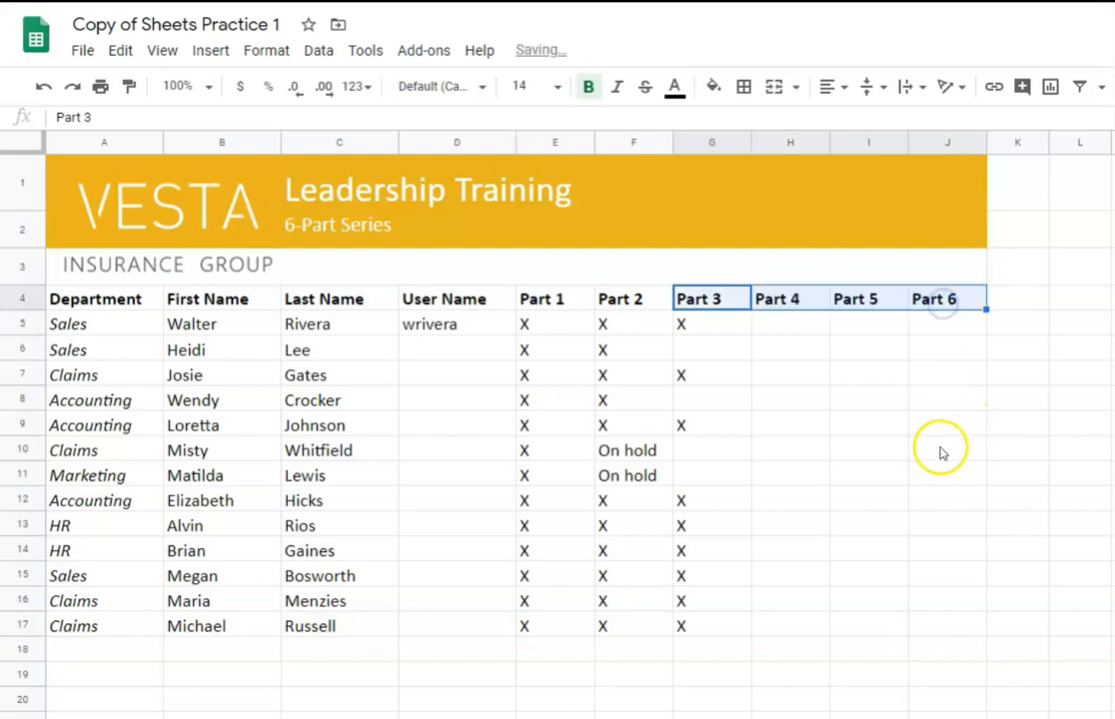